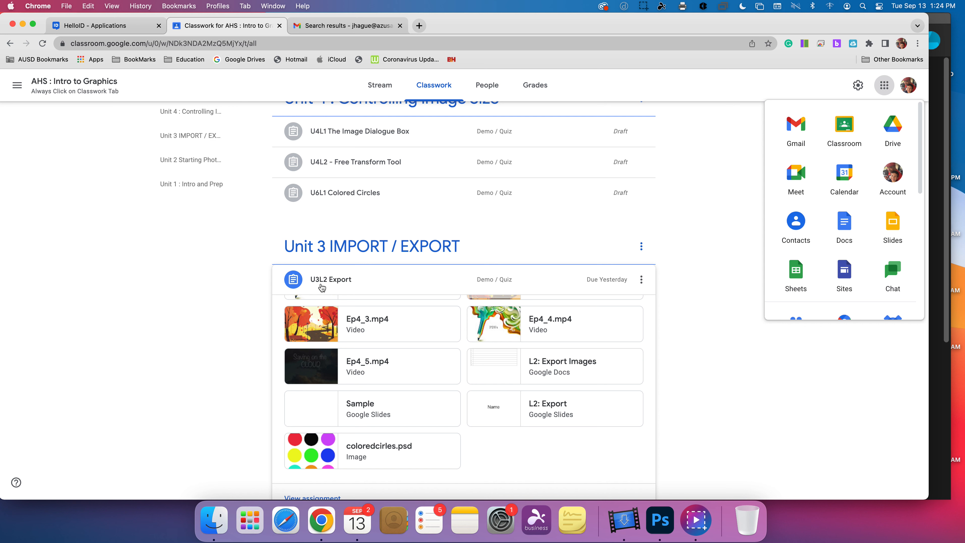
Skim the U3L2 Export assignment, switch to Adobe Photoshop and move the floating toolbox beside the welcome banner
scroll(522, 400, up, 6)
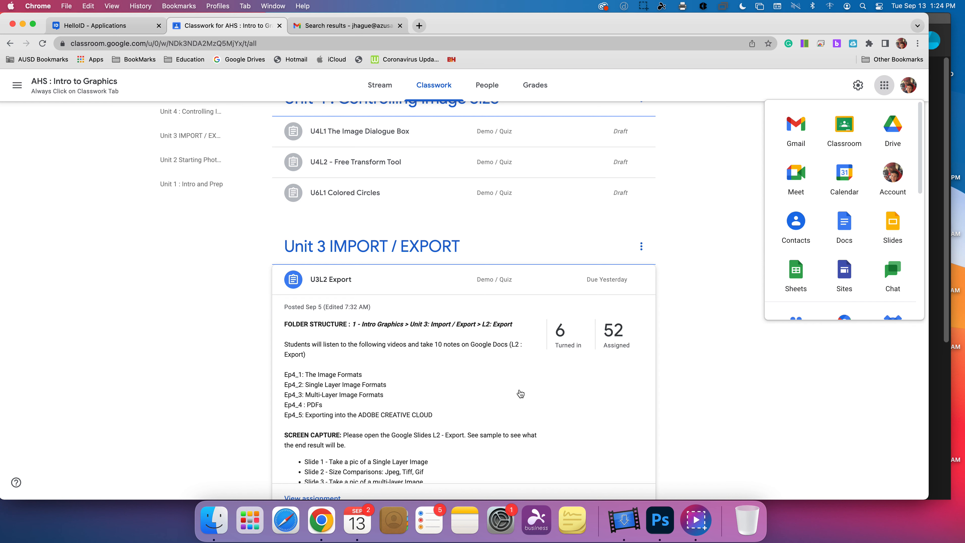
scroll(521, 394, down, 5)
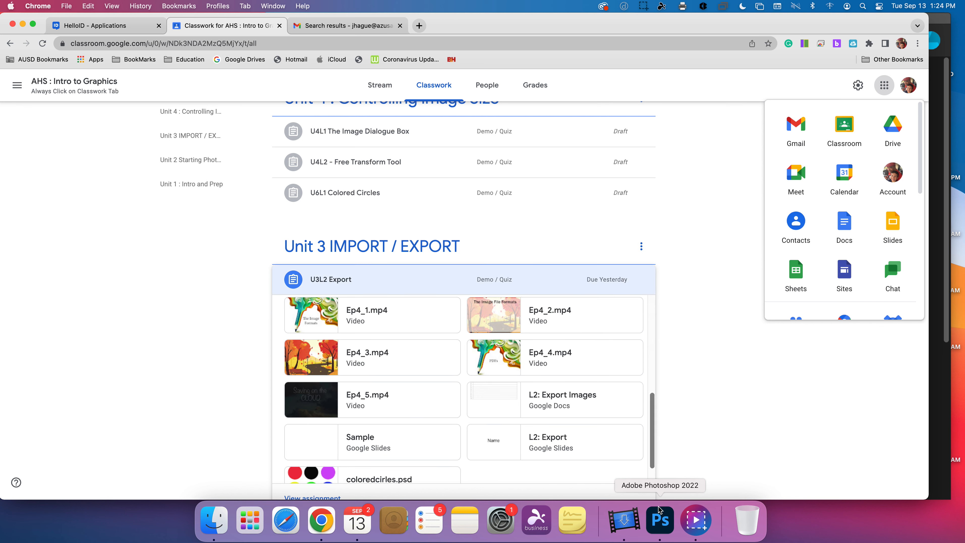
click(663, 519)
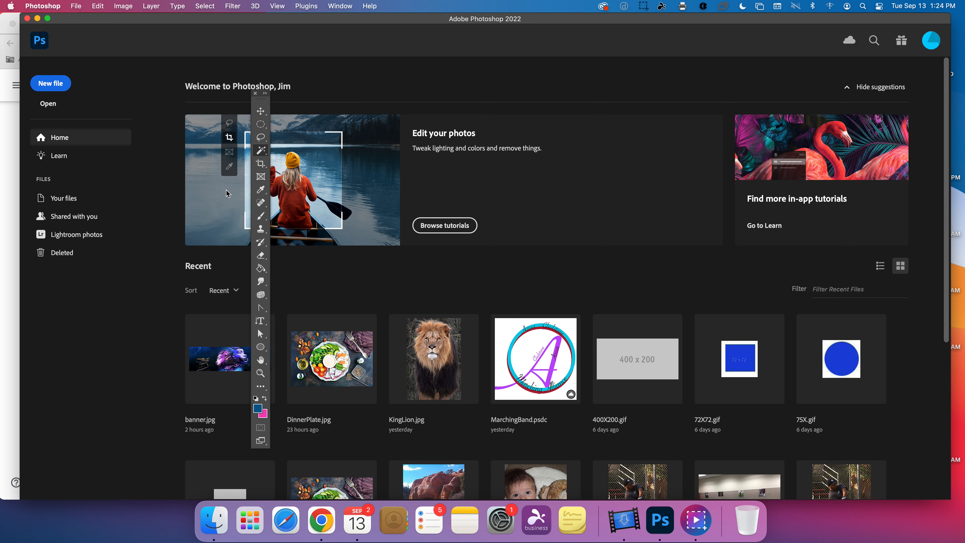
drag(261, 99, 170, 121)
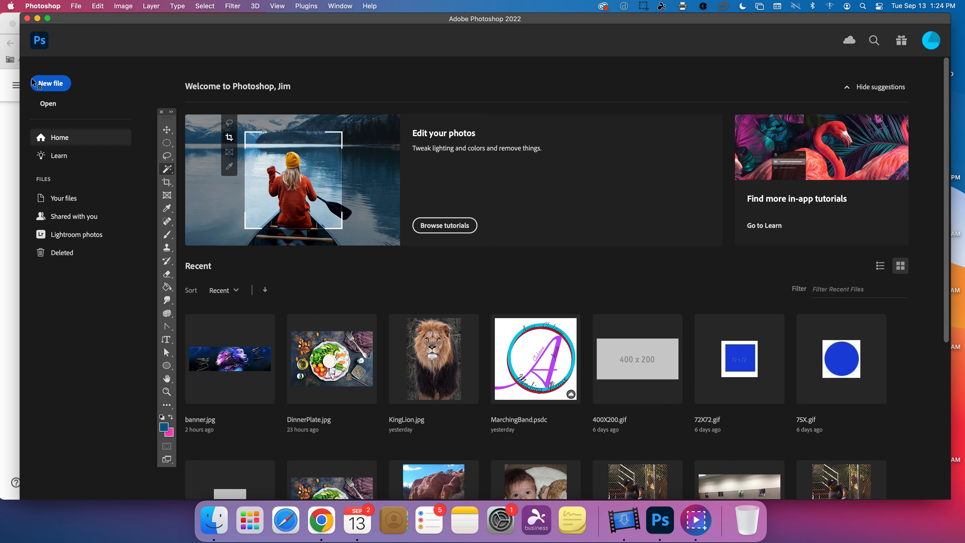
Start a new document and name it Colored Circles
click(53, 87)
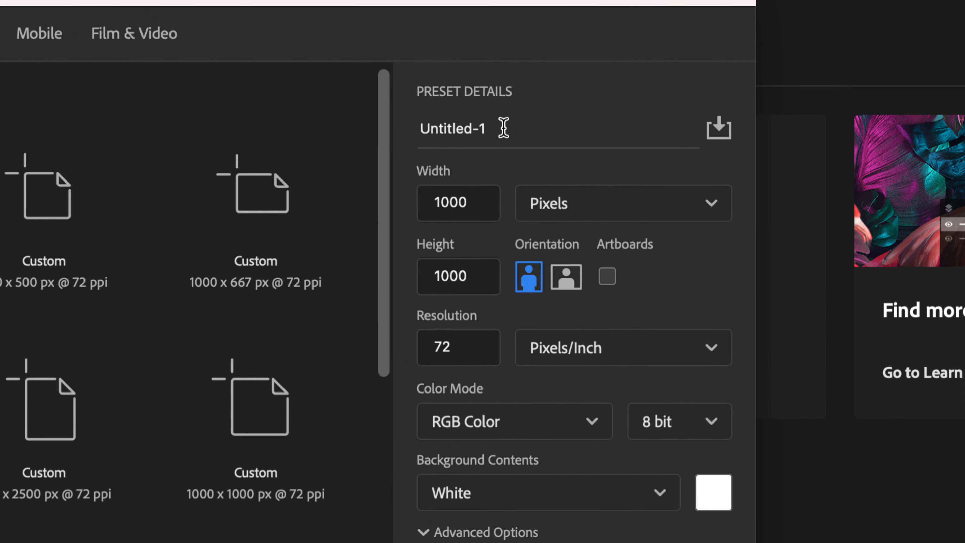
click(504, 128)
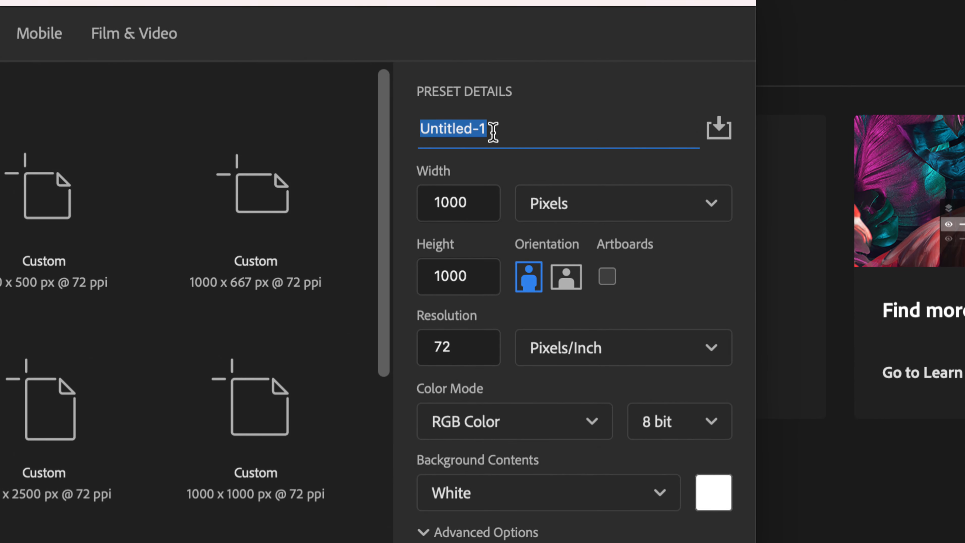
text(Colored Ci)
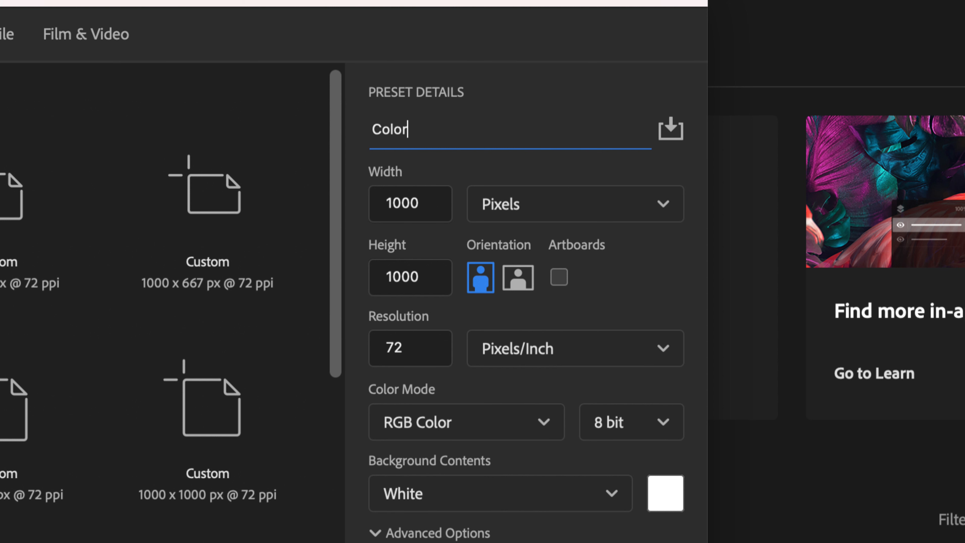
text(rcles)
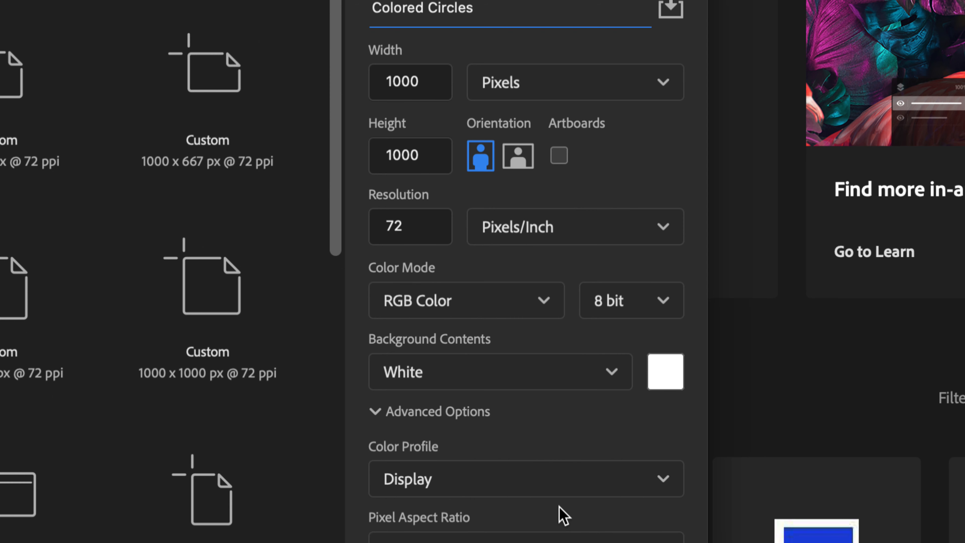
Set a custom white (ffffff) background and create the 1000 x 1000 pixel, 72 ppi RGB document
click(680, 384)
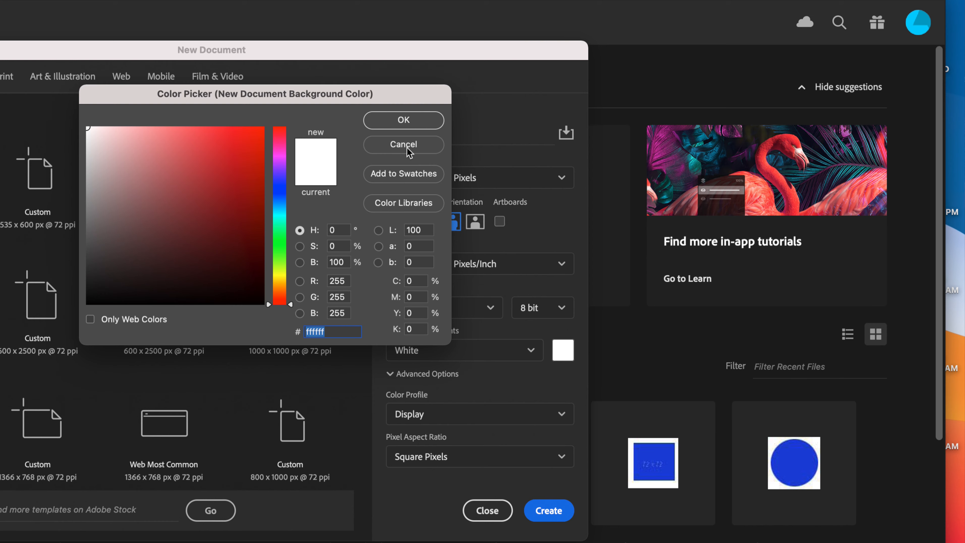
click(407, 148)
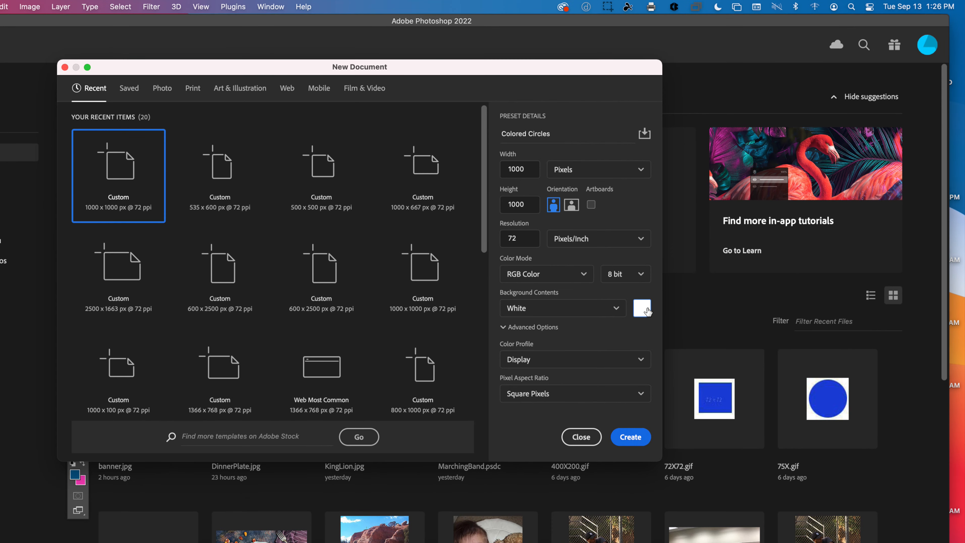
click(646, 311)
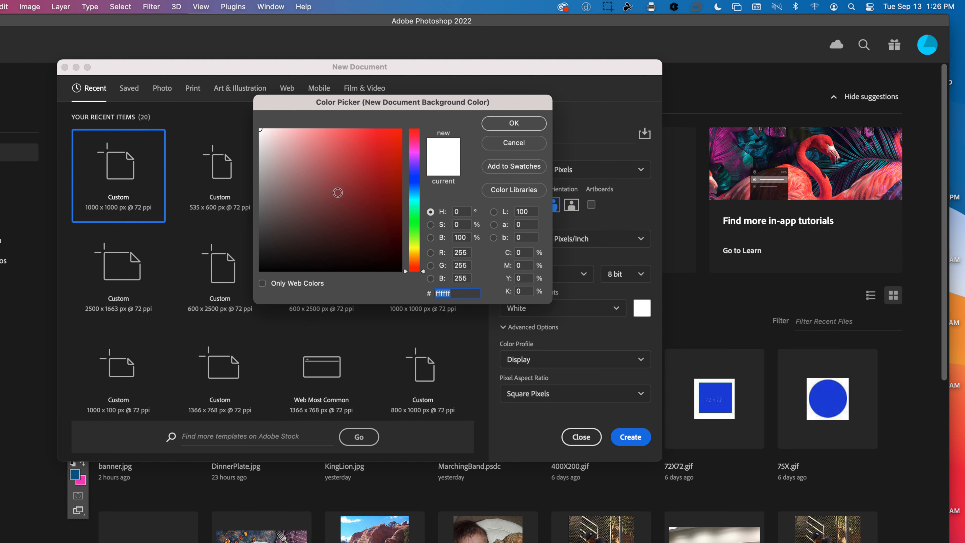
click(515, 125)
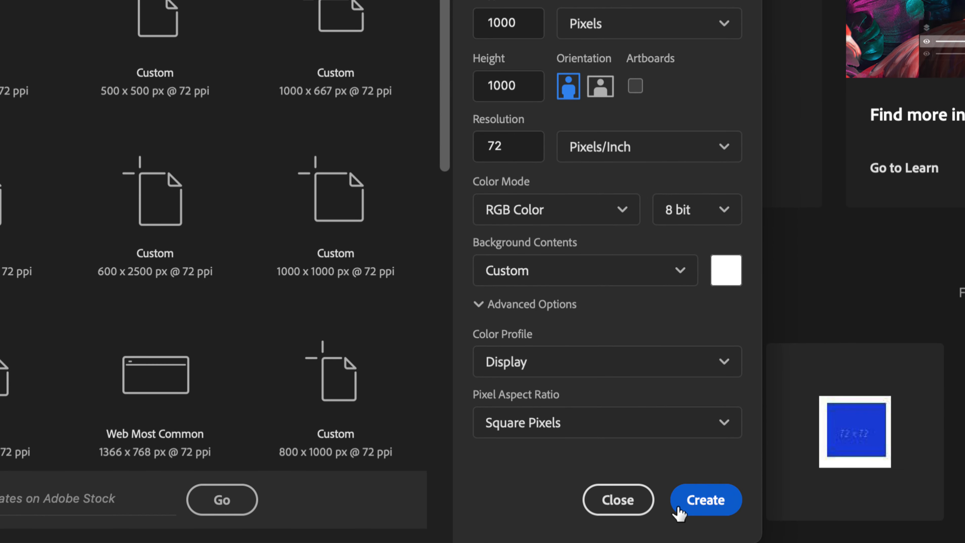
click(679, 513)
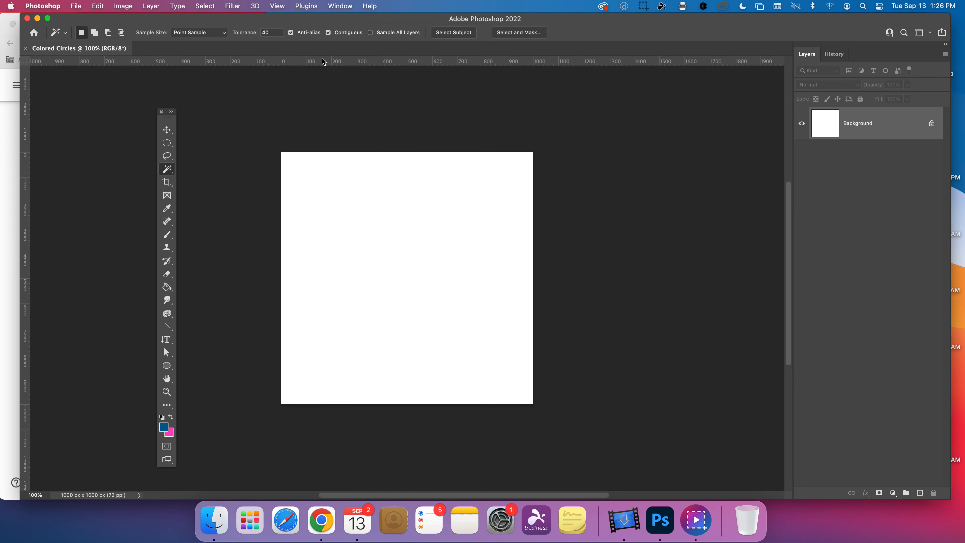
Check whether the rulers are enabled in the view options
click(278, 6)
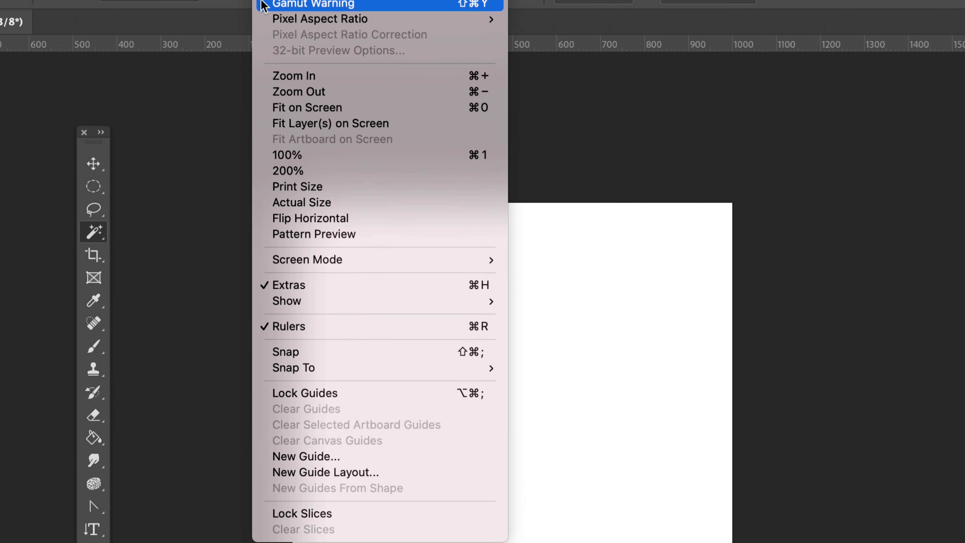
mouse_move(271, 19)
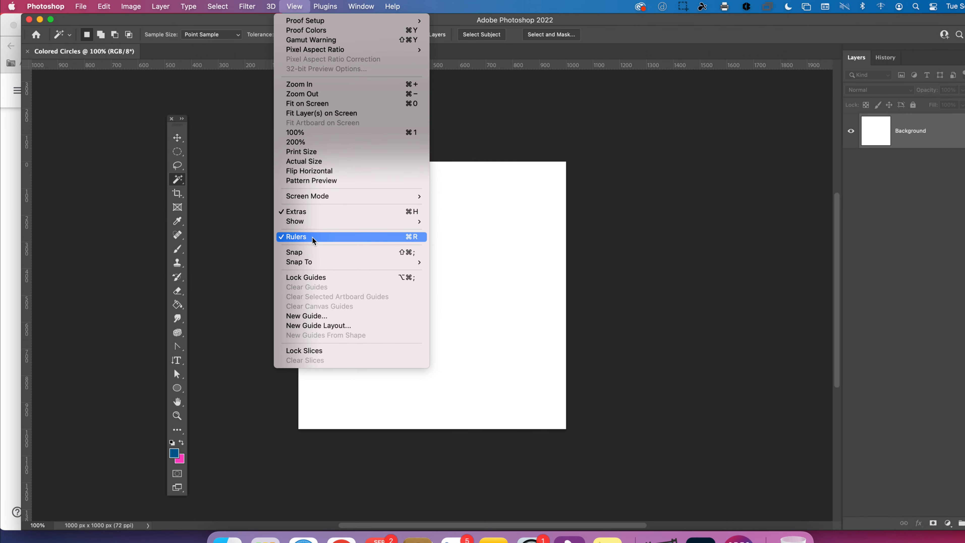
click(235, 86)
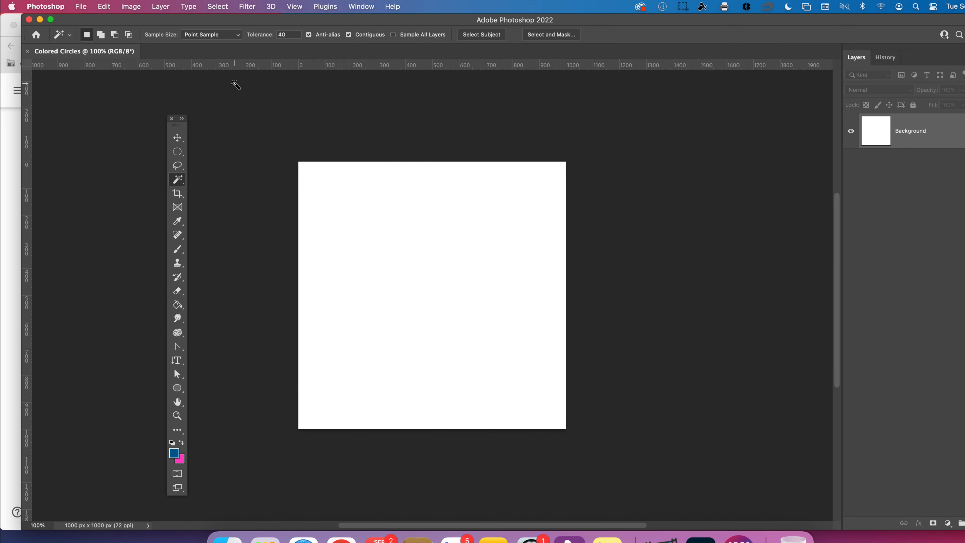
Place a horizontal guide from the ruler about one third of the way down the canvas
click(177, 153)
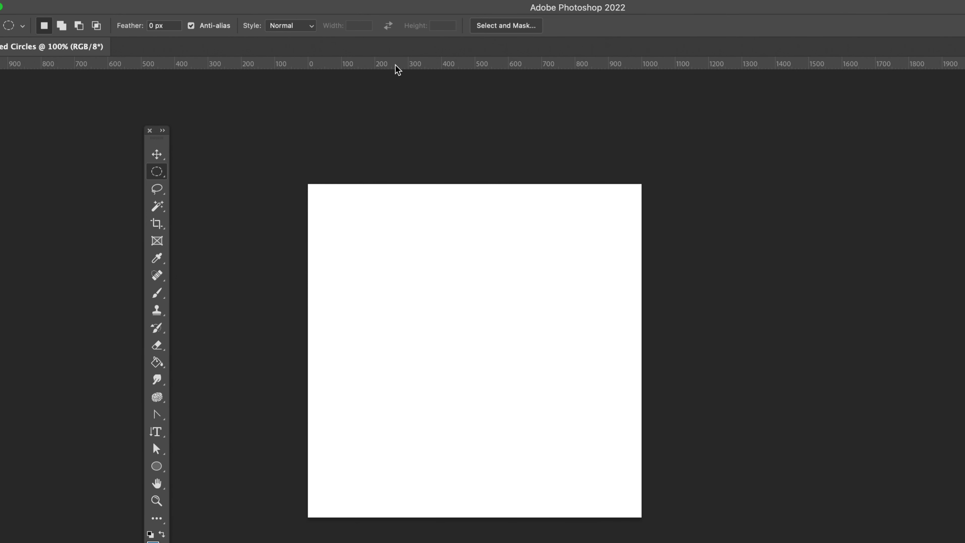
scroll(395, 65, right, 3)
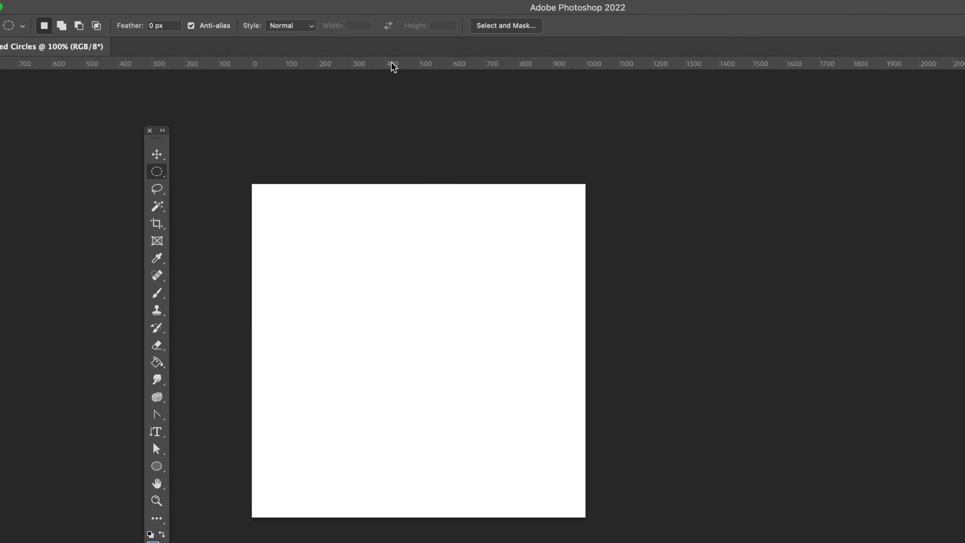
drag(393, 65, 407, 304)
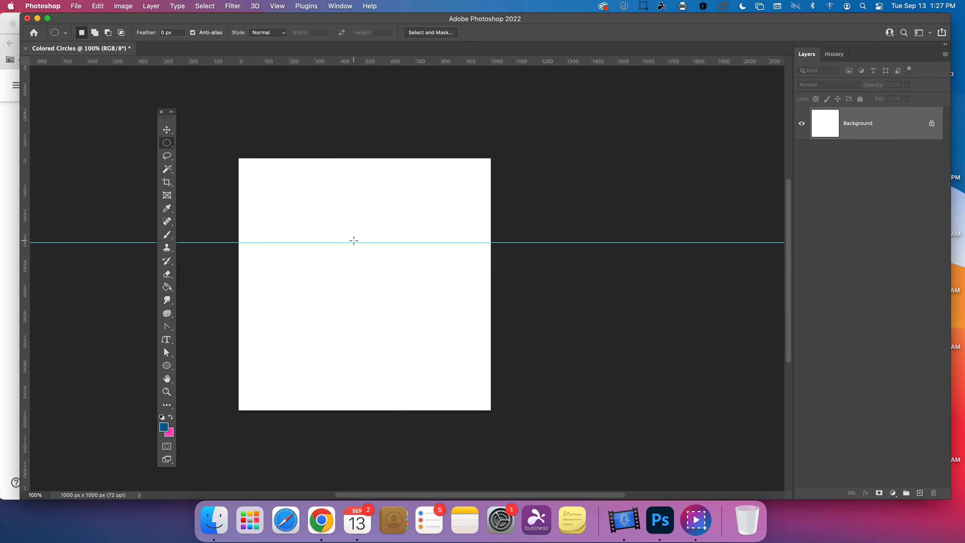
Switch to Chrome to examine the circle layout in the sample coloredcirles.psd, and return to Photoshop
key(super+Tab)
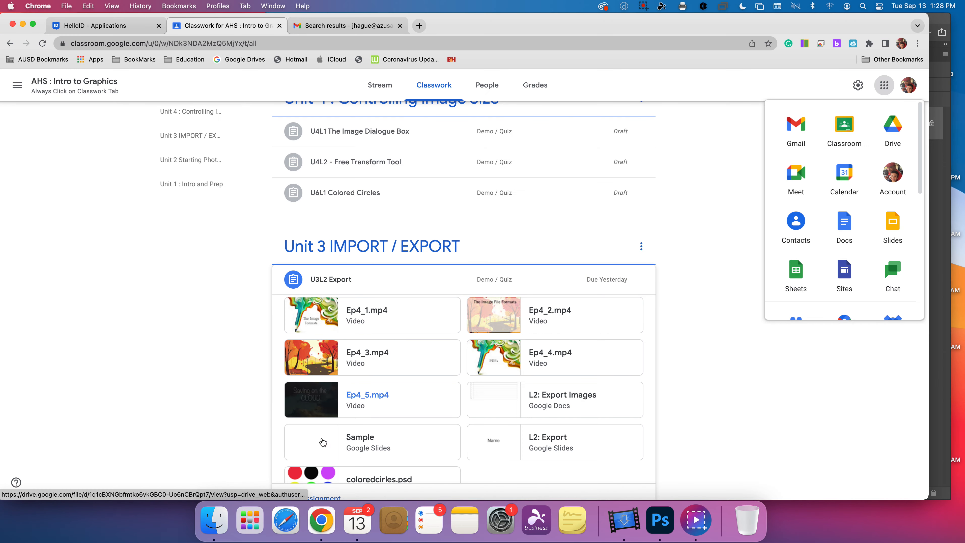
click(322, 469)
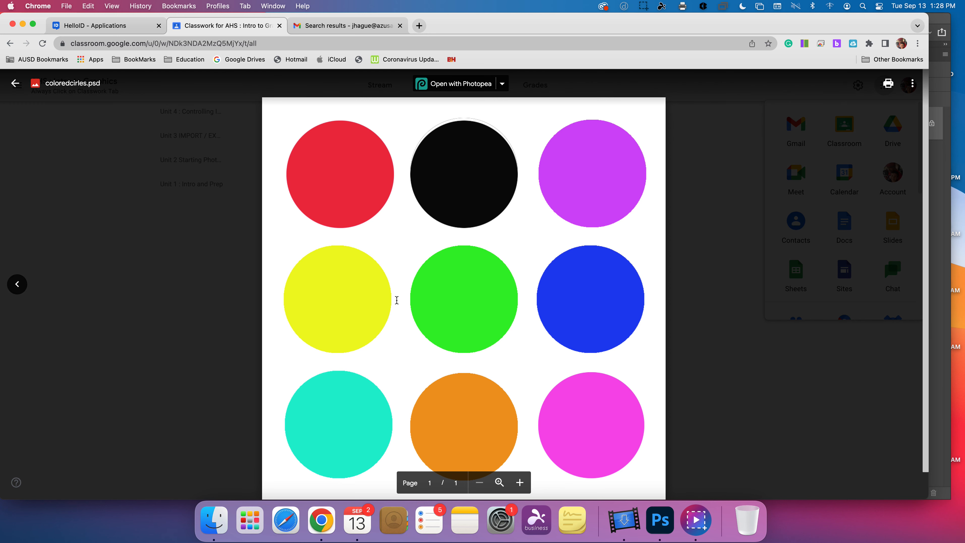
key(super+Tab)
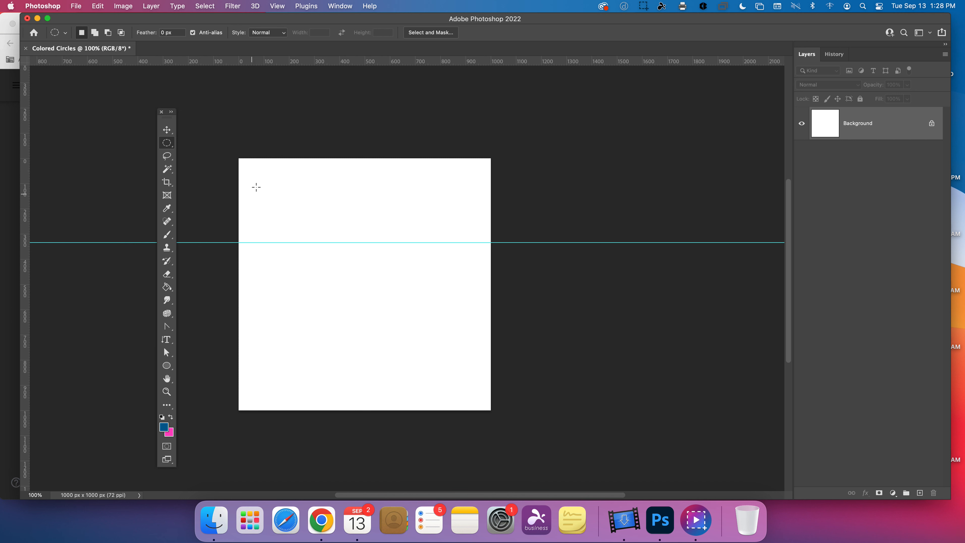
Remove the horizontal guide from the canvas with the Move tool
click(167, 129)
double_click(288, 242)
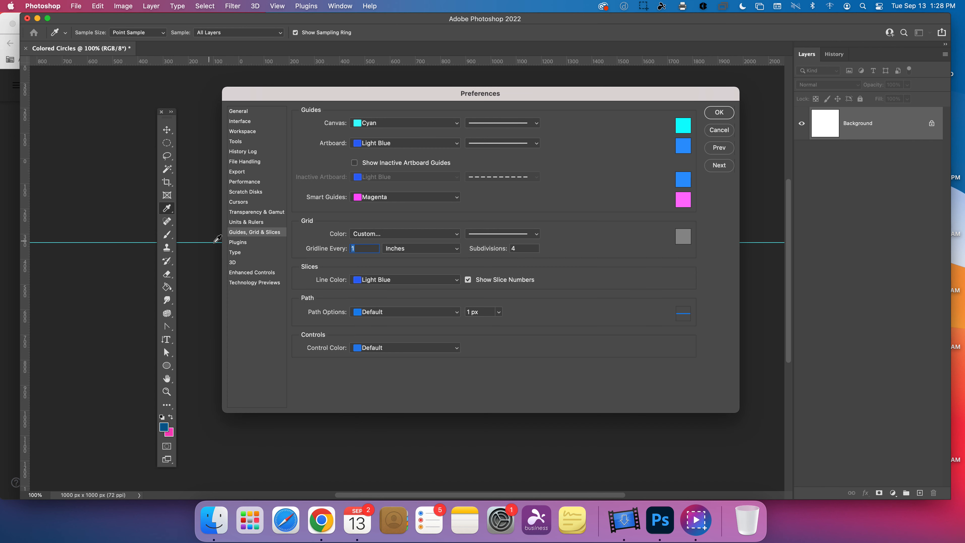
click(719, 130)
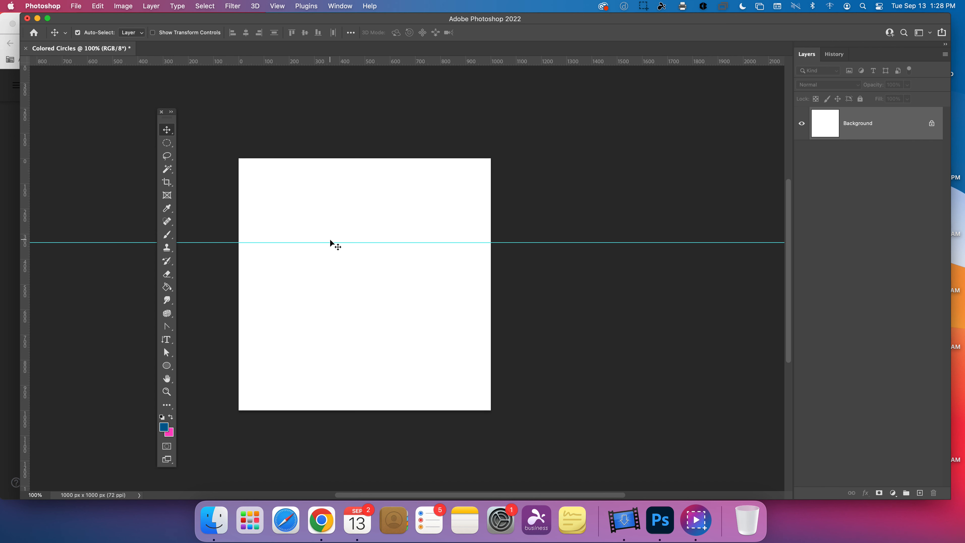
drag(327, 242, 337, 32)
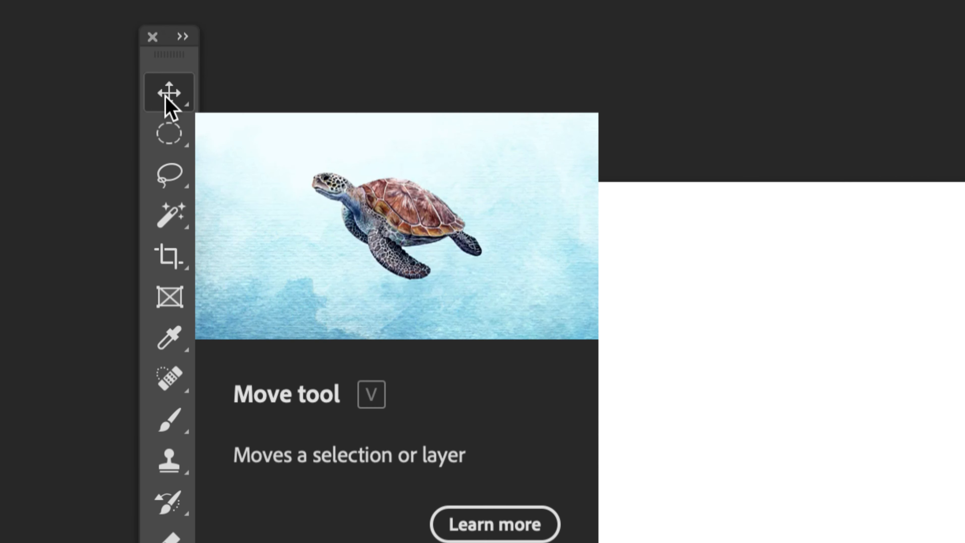
right_click(163, 100)
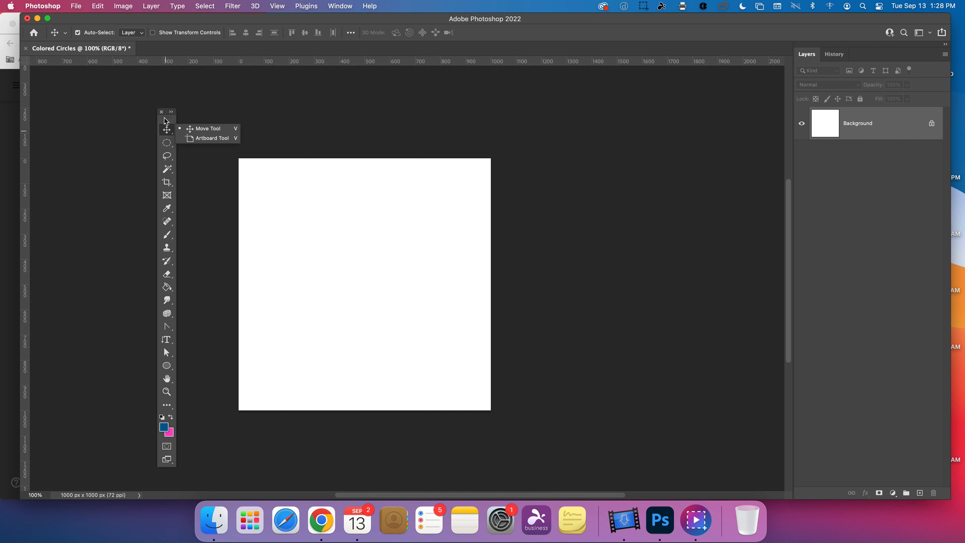
scroll(391, 147, left, 4)
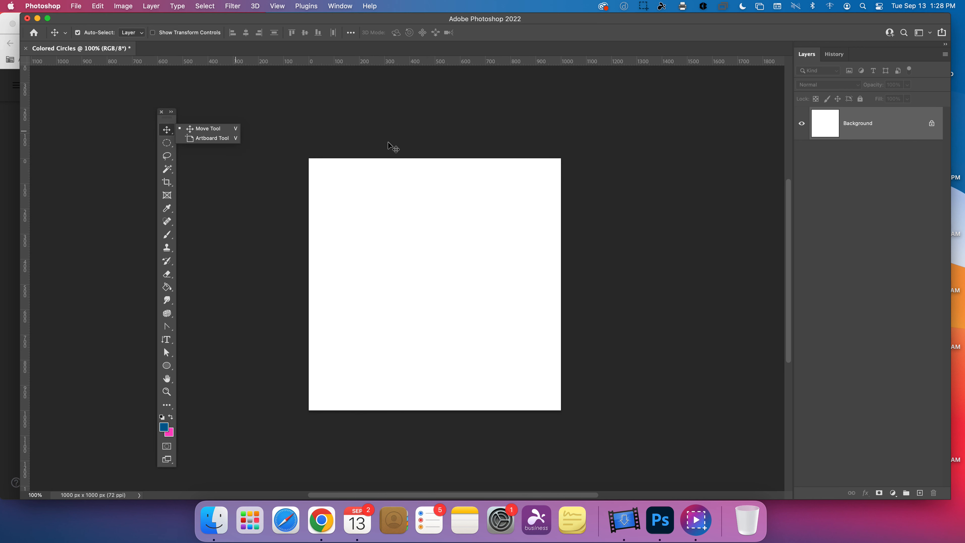
click(338, 64)
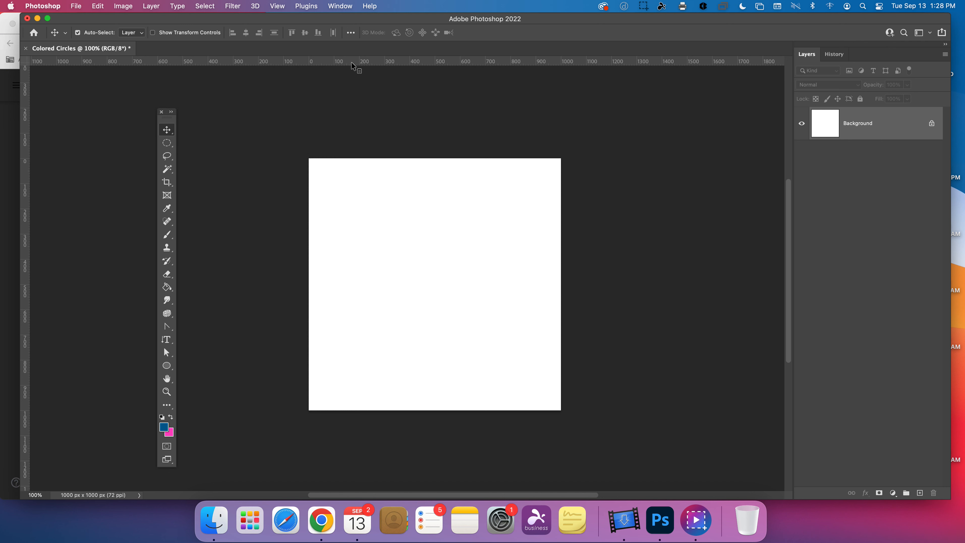
Place a horizontal guide at Y 333 px across the canvas
drag(360, 63, 383, 59)
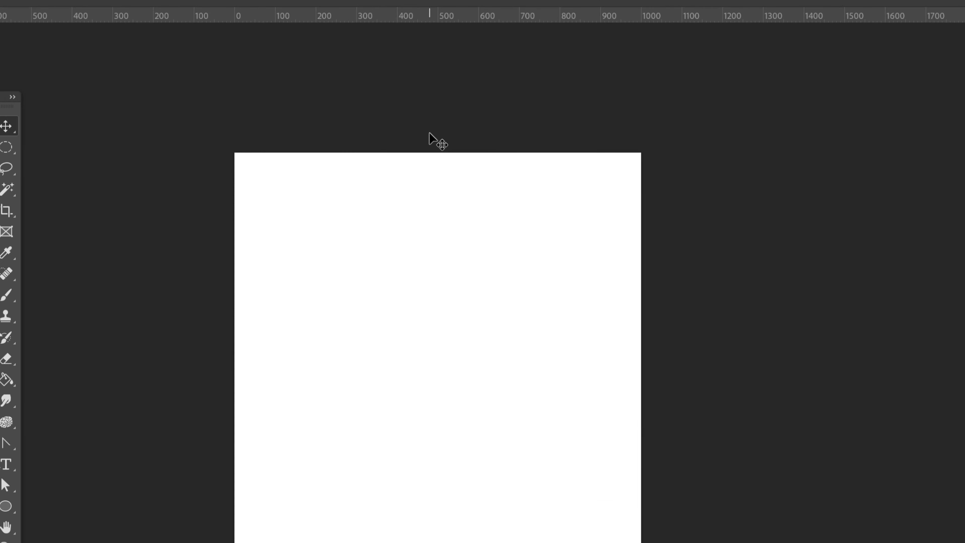
drag(323, 18, 344, 289)
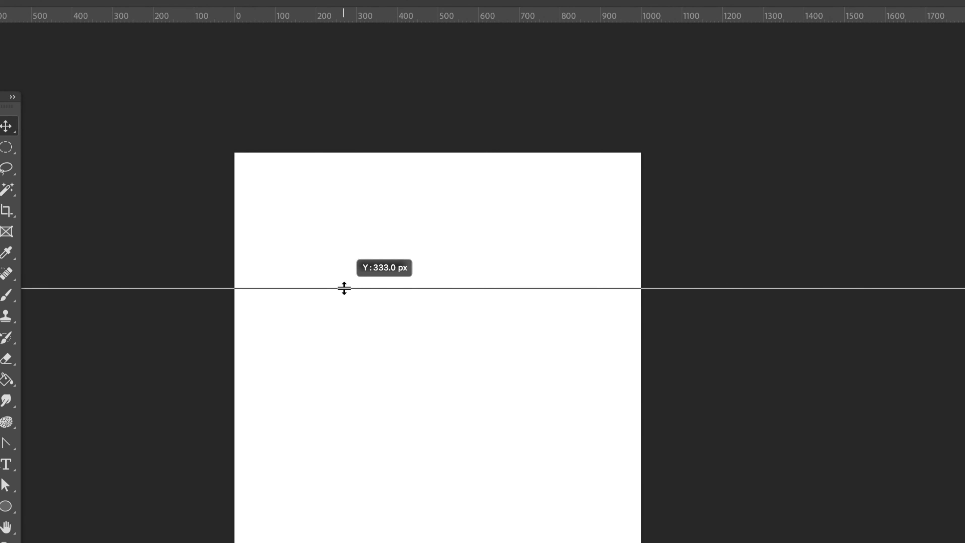
drag(344, 289, 345, 287)
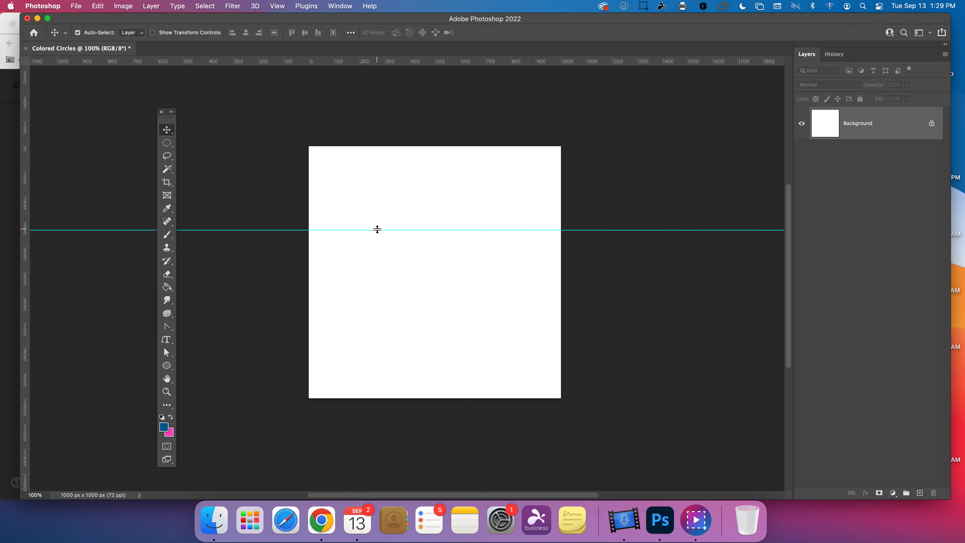
Place a second horizontal guide about two thirds of the way down the canvas, at about 667 px
click(645, 9)
click(662, 41)
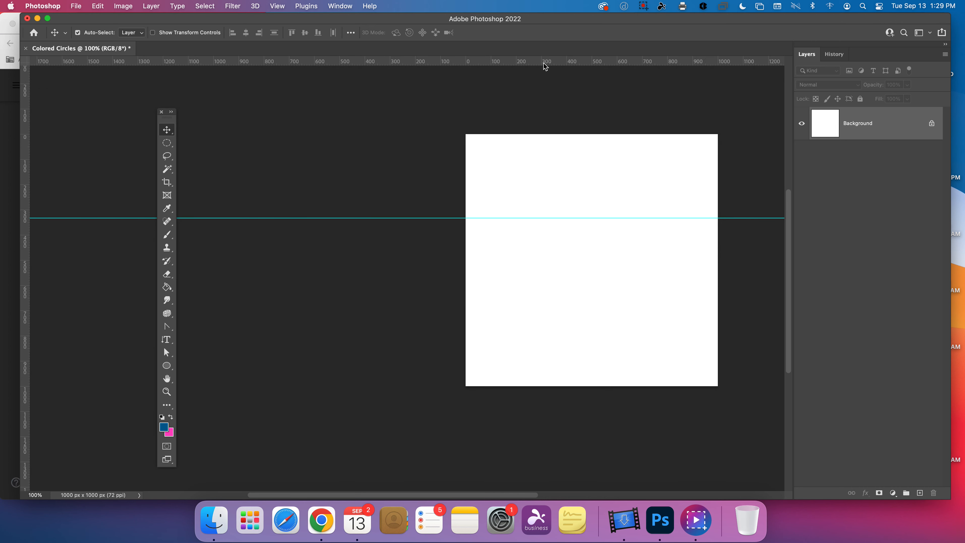
drag(545, 65, 566, 302)
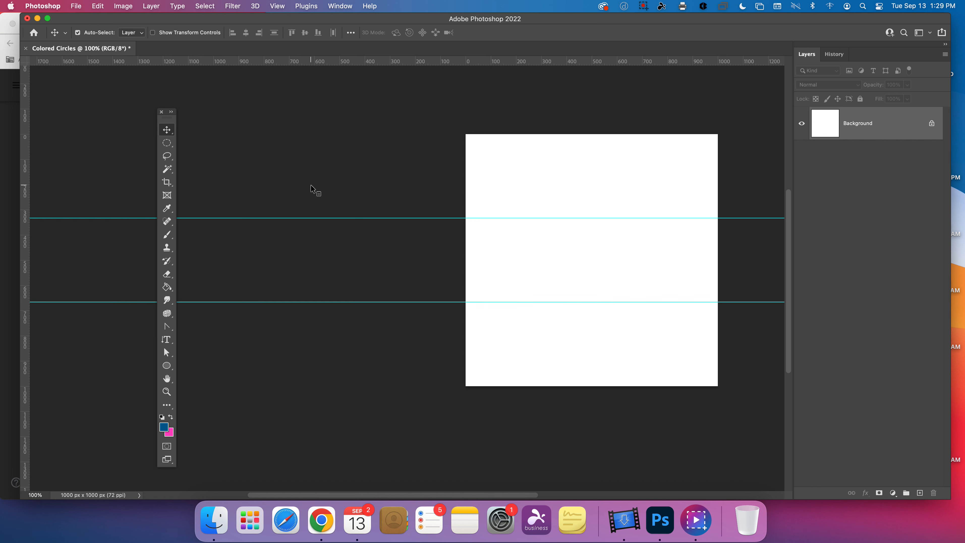
scroll(311, 189, right, 5)
scroll(311, 190, down, 2)
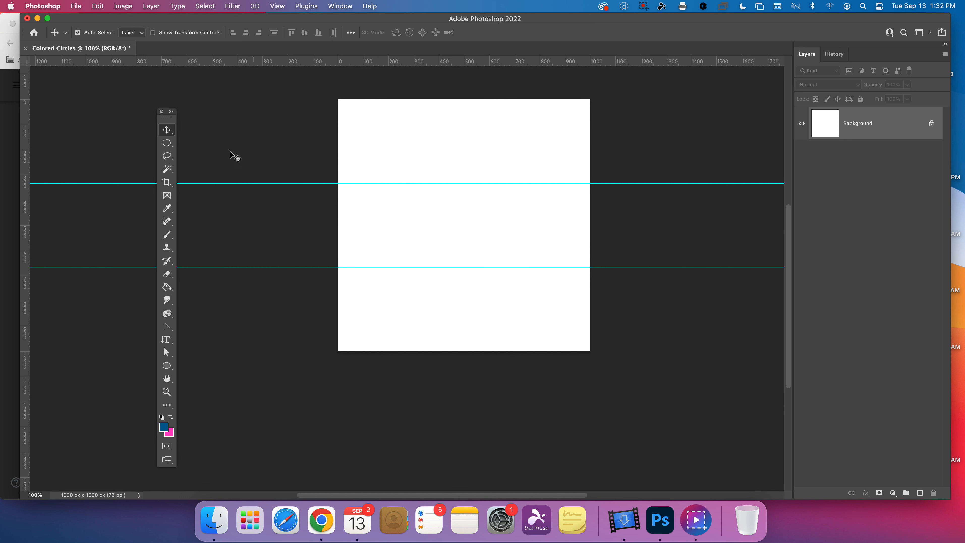
scroll(97, 135, left, 1)
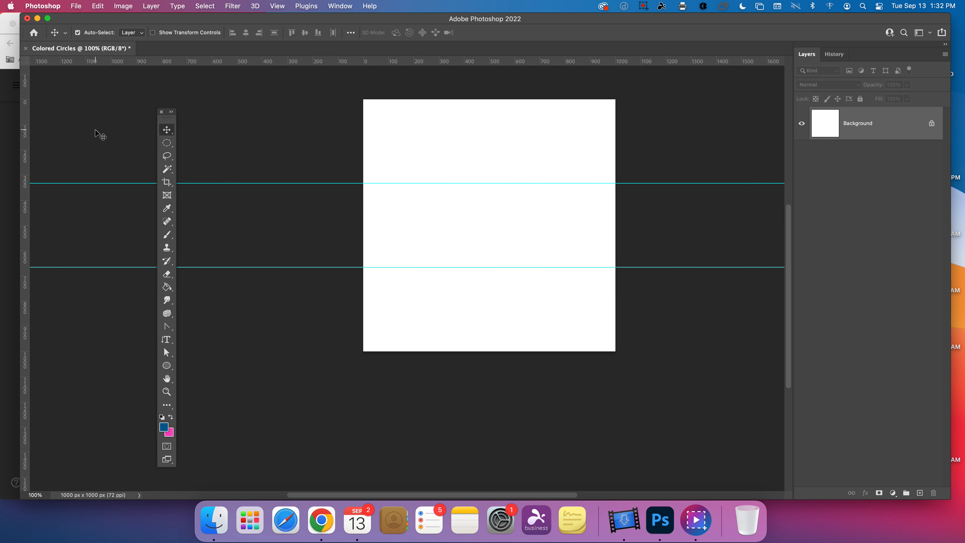
Place a vertical guide about two thirds of the way across the canvas, at about 667 px
scroll(97, 135, right, 5)
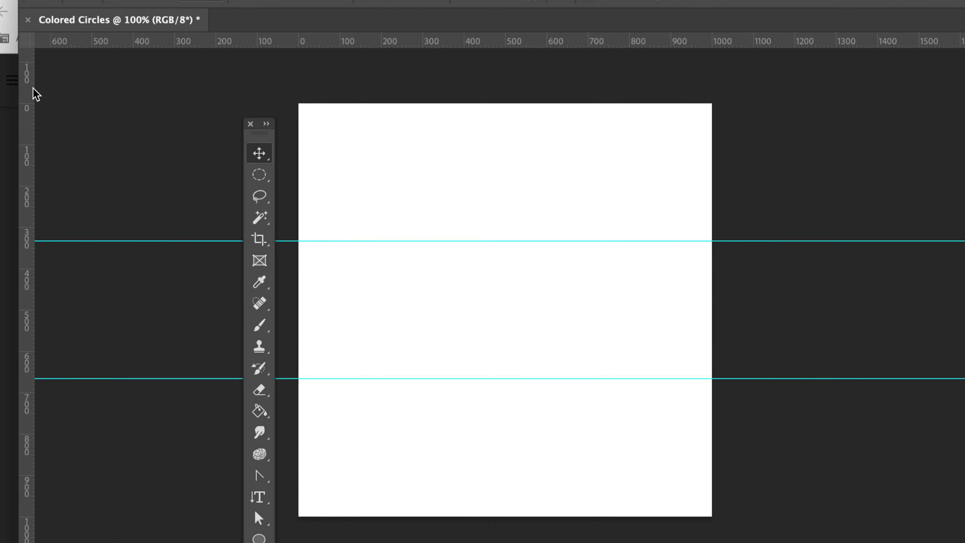
drag(25, 89, 274, 120)
drag(384, 131, 574, 144)
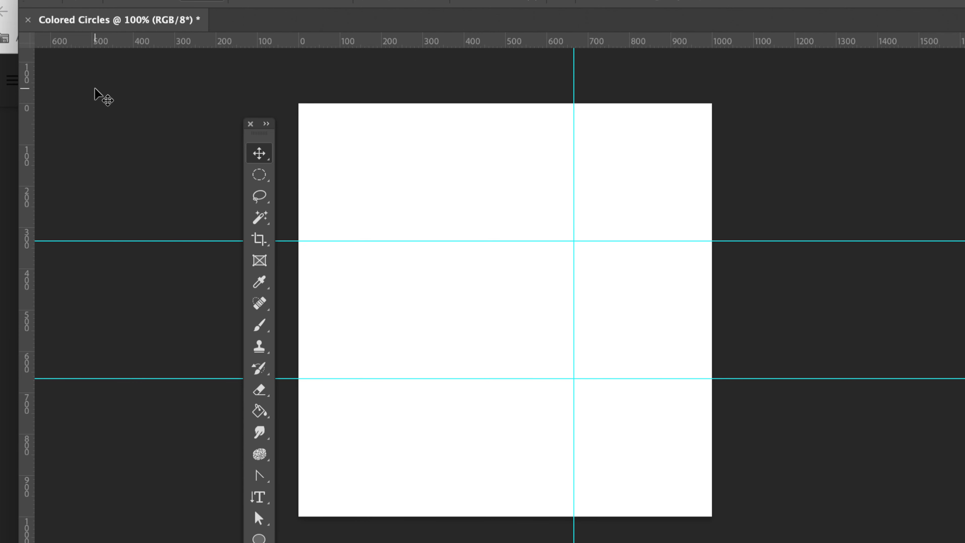
Place a second vertical guide about one third of the way across the canvas, at about 333 px
drag(28, 86, 398, 110)
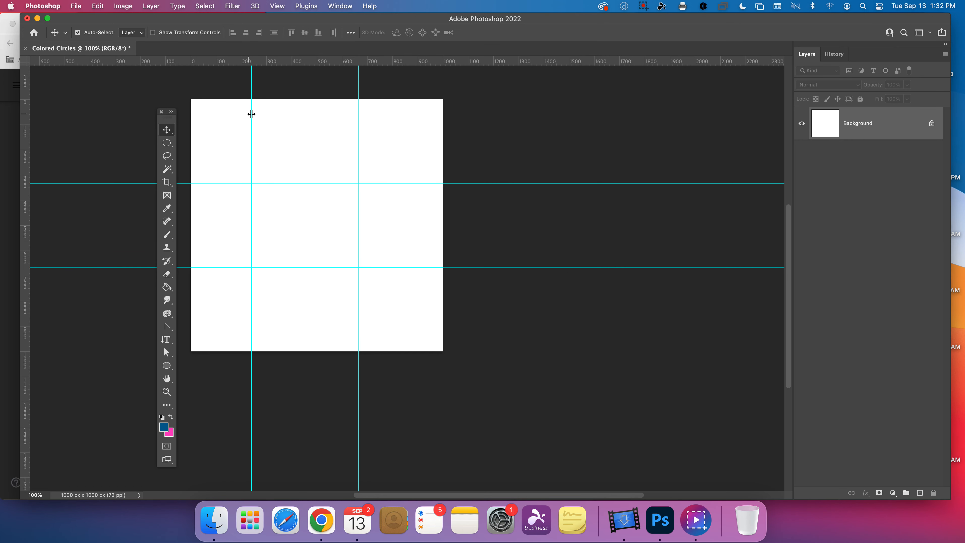
drag(252, 113, 275, 114)
scroll(117, 130, right, 2)
scroll(129, 135, left, 2)
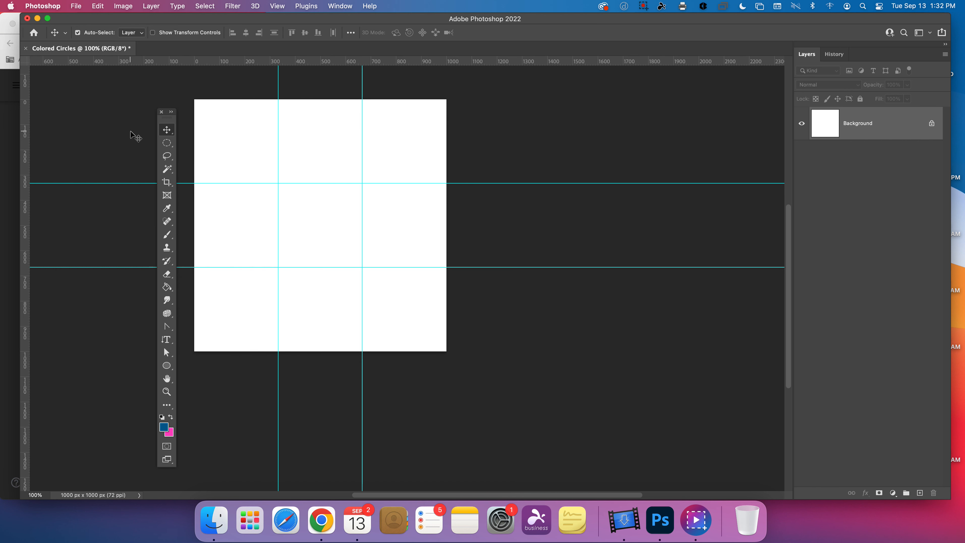
scroll(137, 135, left, 6)
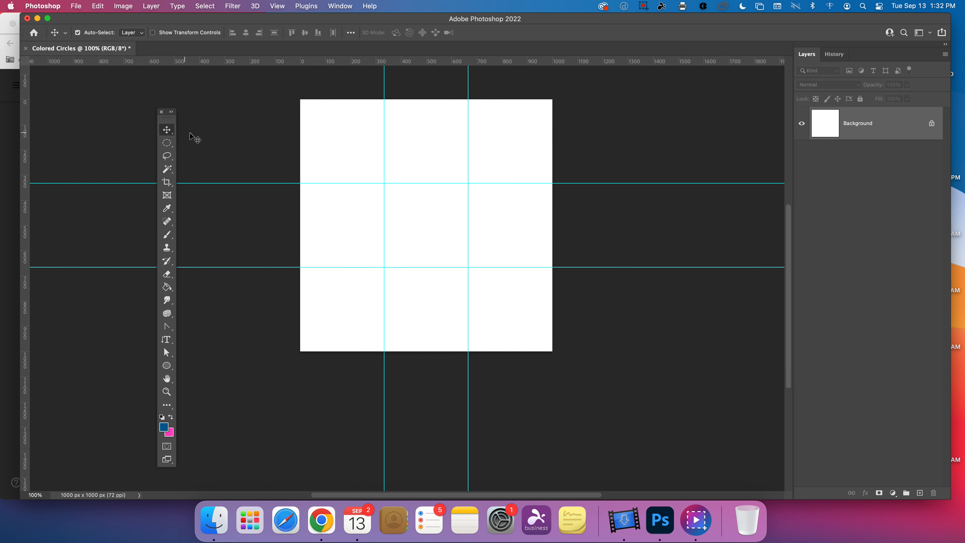
scroll(228, 131, left, 2)
scroll(238, 132, up, 3)
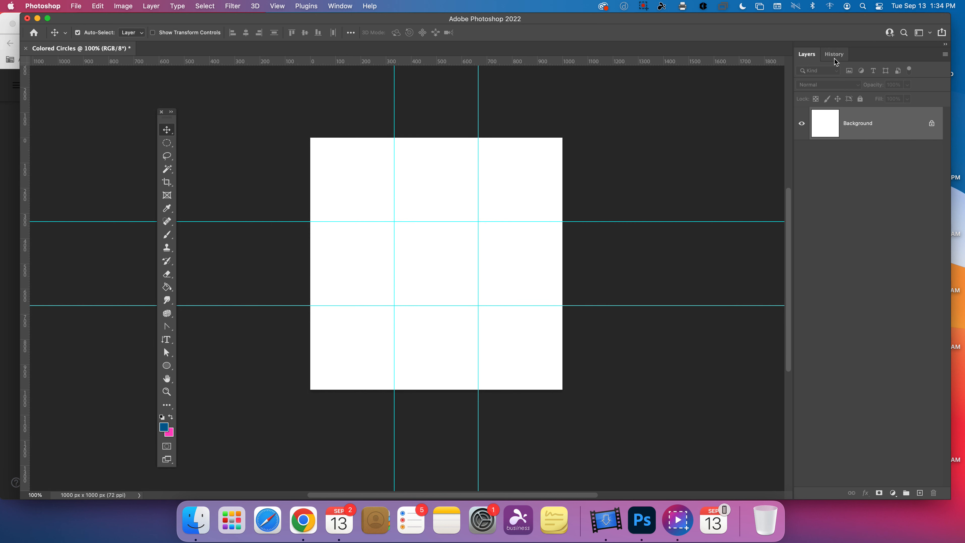
click(151, 6)
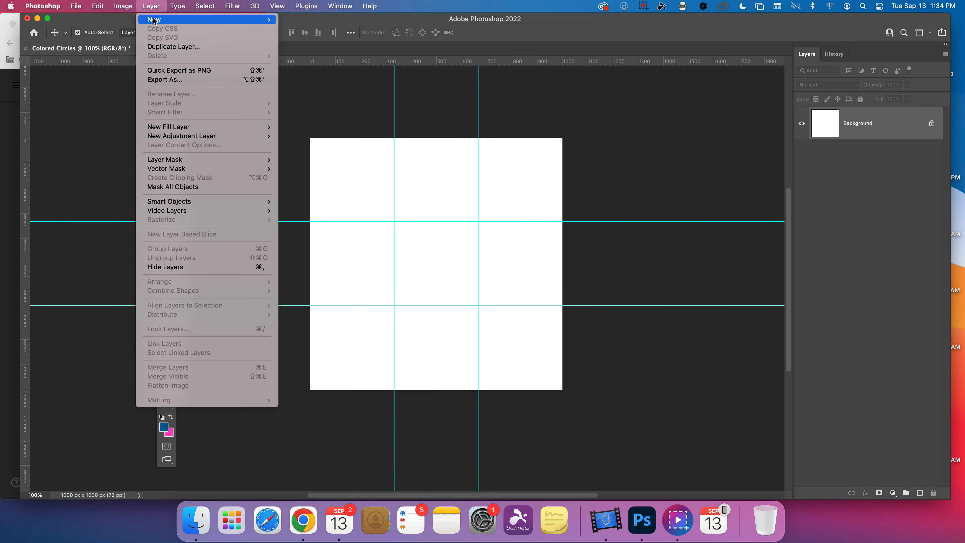
mouse_move(119, 6)
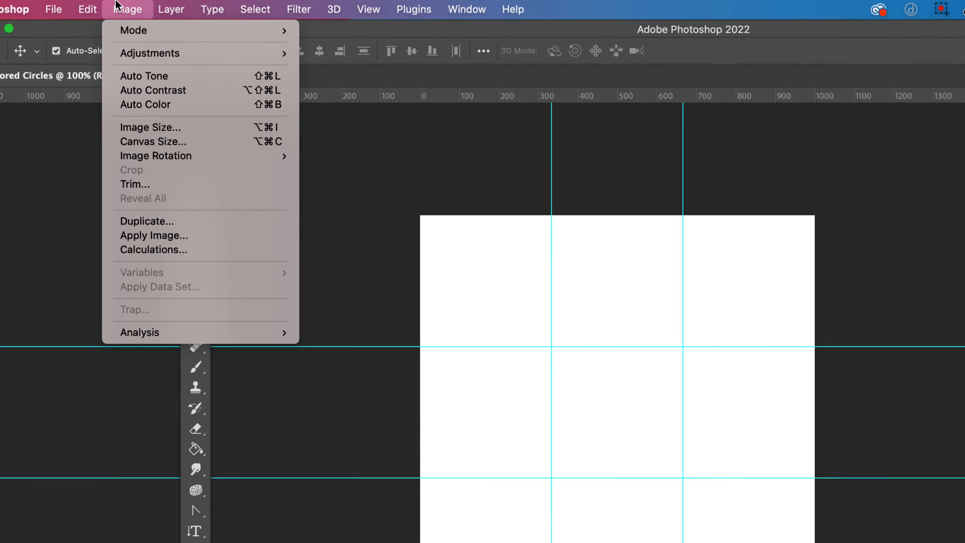
mouse_move(171, 9)
mouse_move(175, 32)
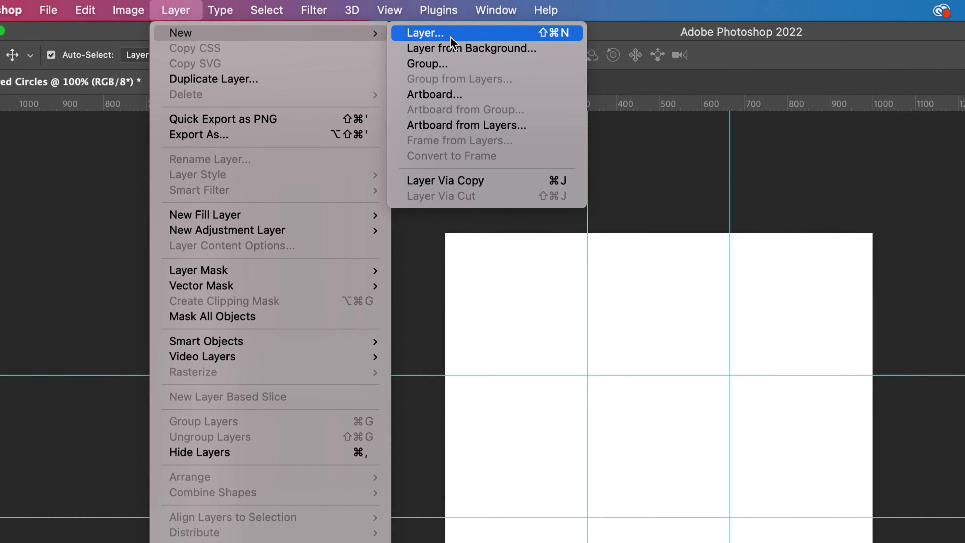
click(450, 36)
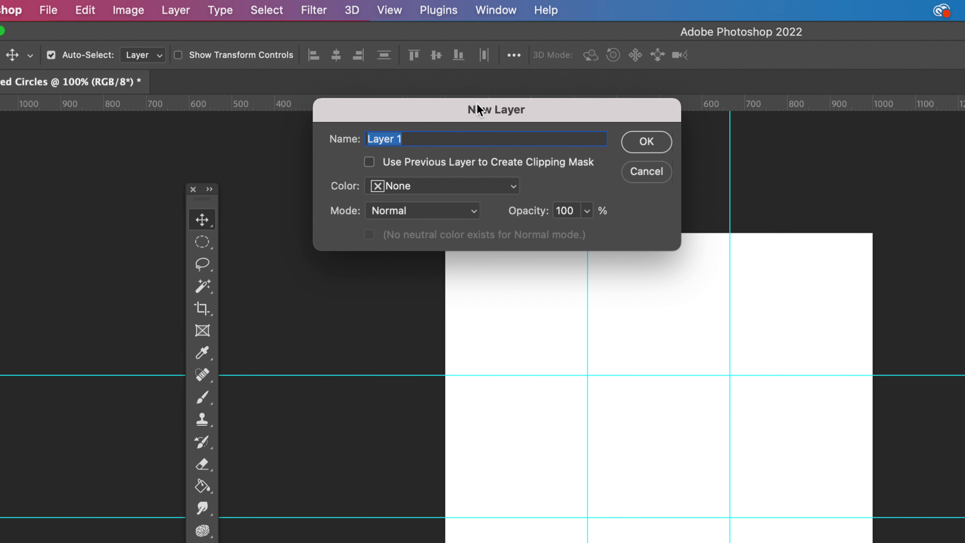
click(642, 175)
Create a new layer named Layer 1 with no color label, Normal mode and 100% opacity
click(161, 11)
mouse_move(175, 33)
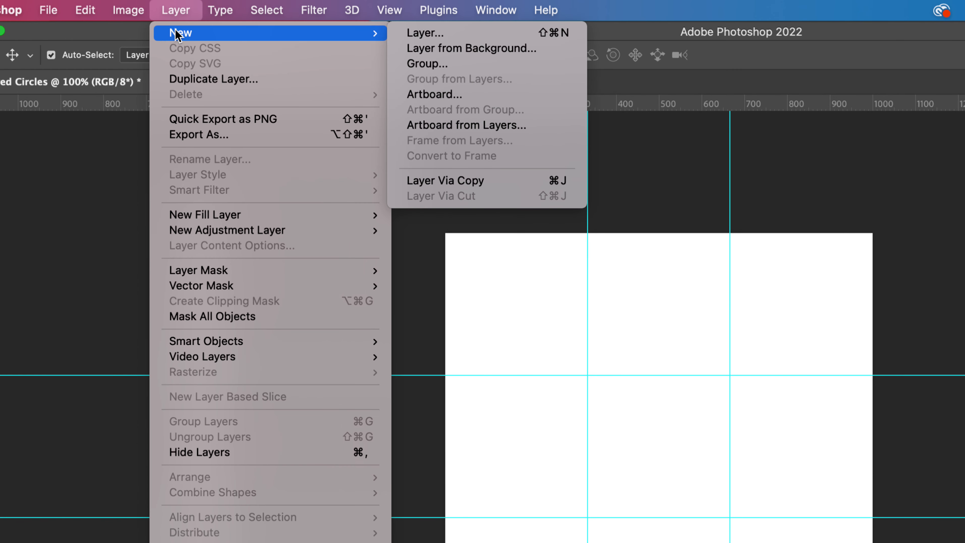
click(467, 34)
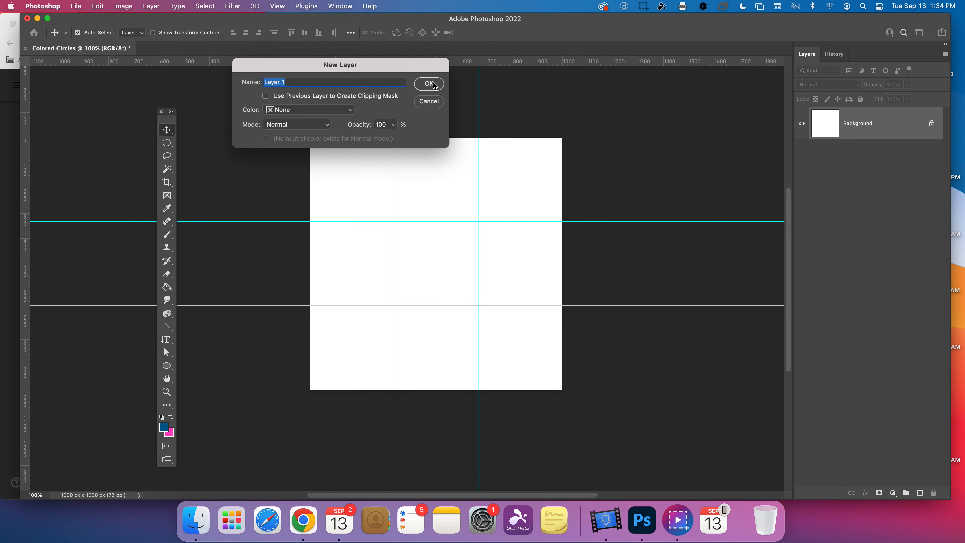
click(430, 83)
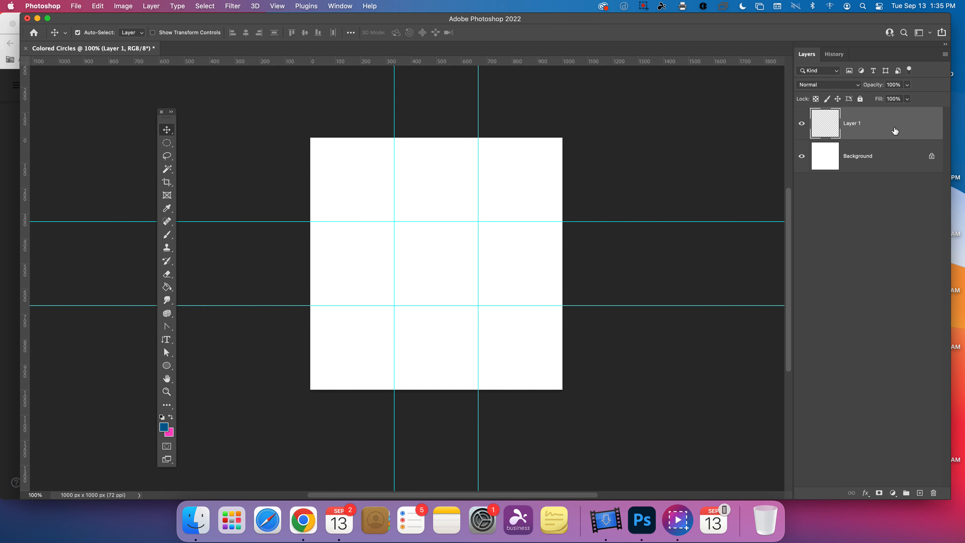
Move the floating tool palette beside the canvas and activate the Elliptical Marquee tool
drag(174, 118, 291, 118)
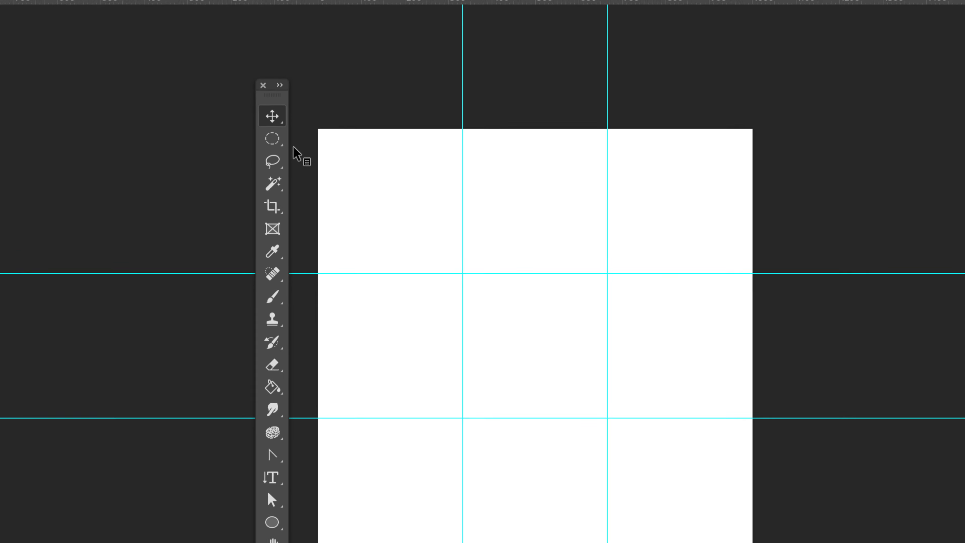
click(275, 140)
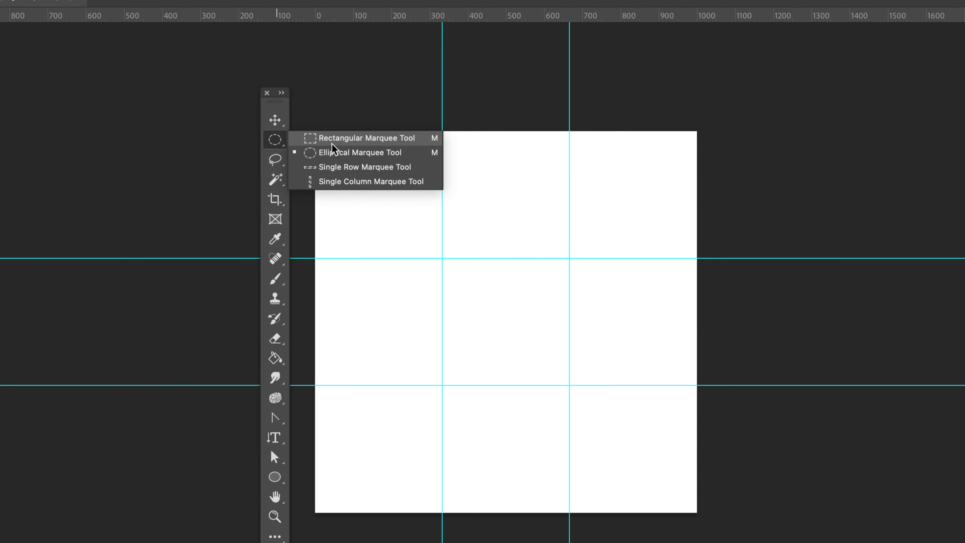
click(277, 140)
click(277, 141)
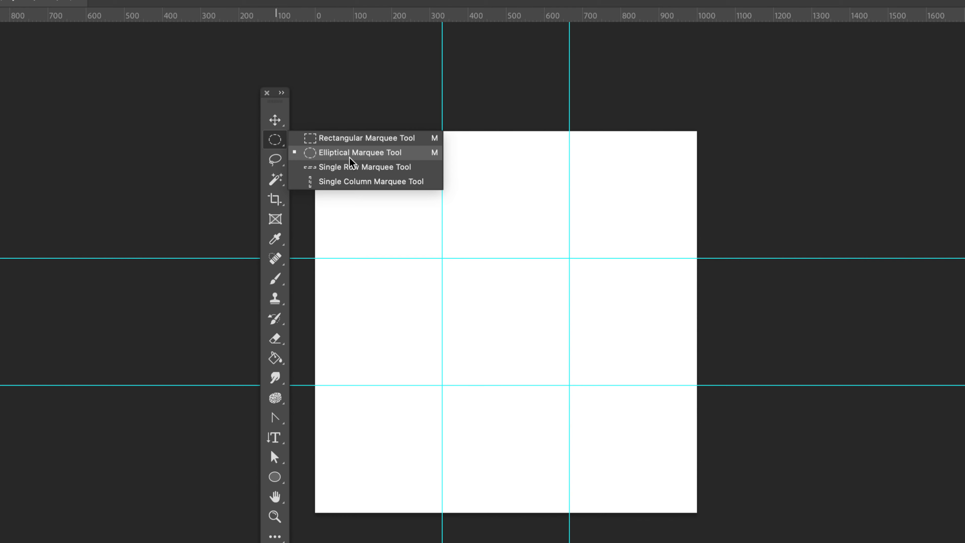
click(273, 141)
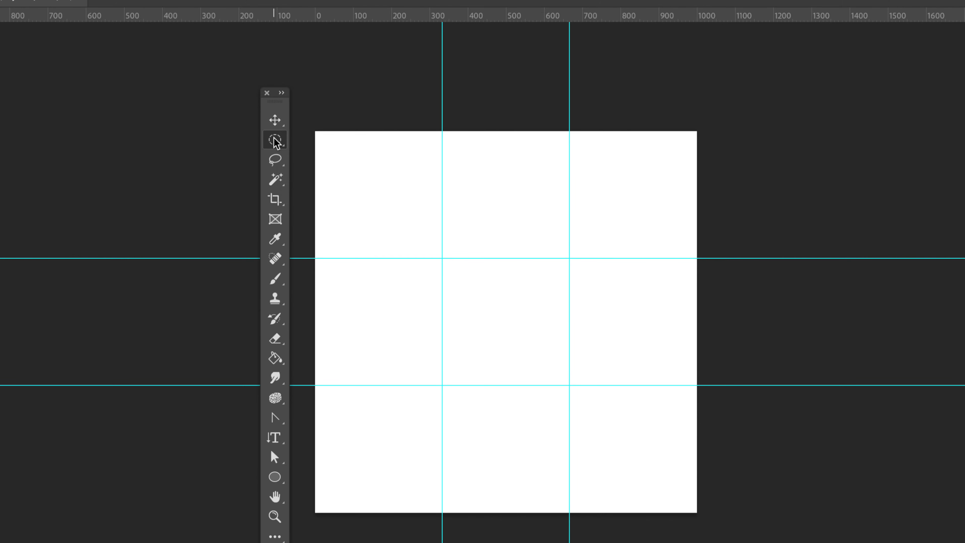
click(274, 141)
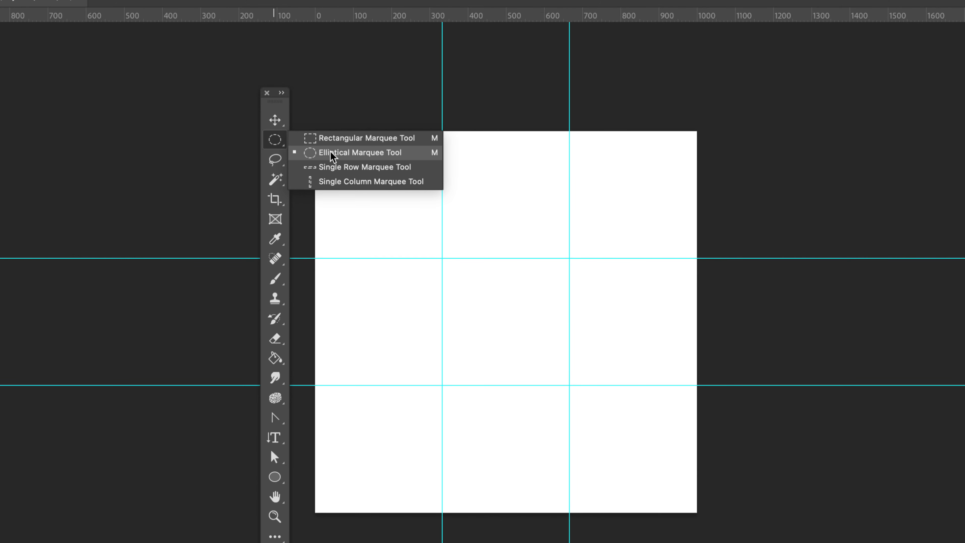
click(330, 152)
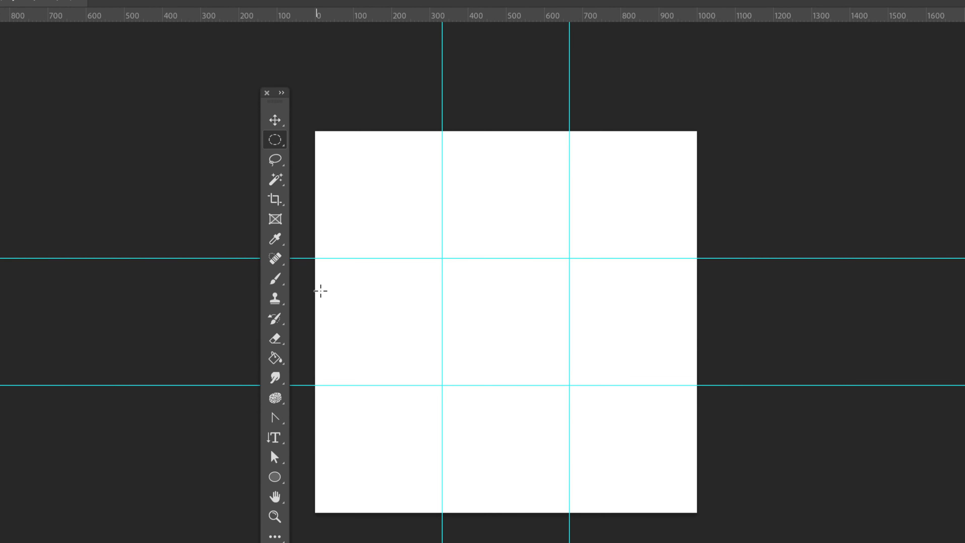
Switch from the Gradient tool to the Paint Bucket tool
drag(274, 359, 309, 358)
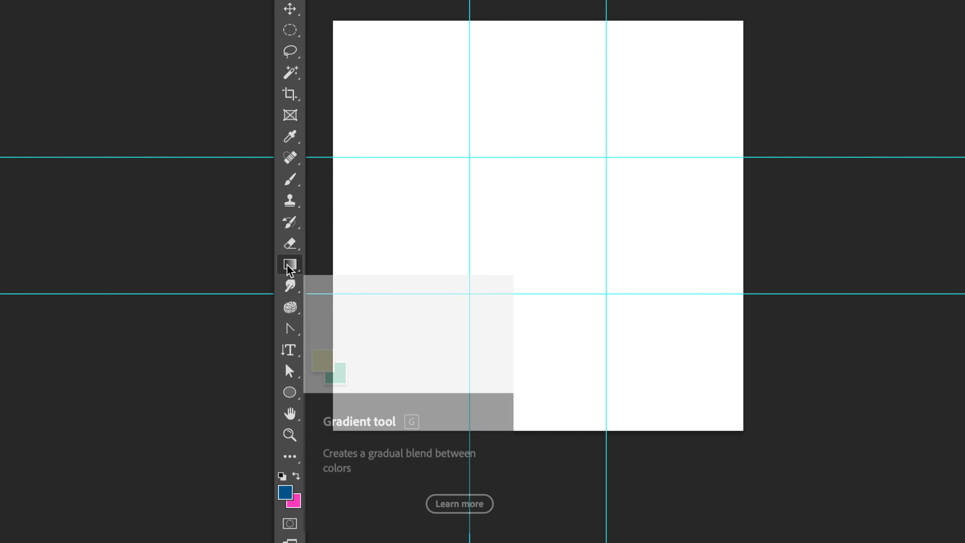
click(289, 268)
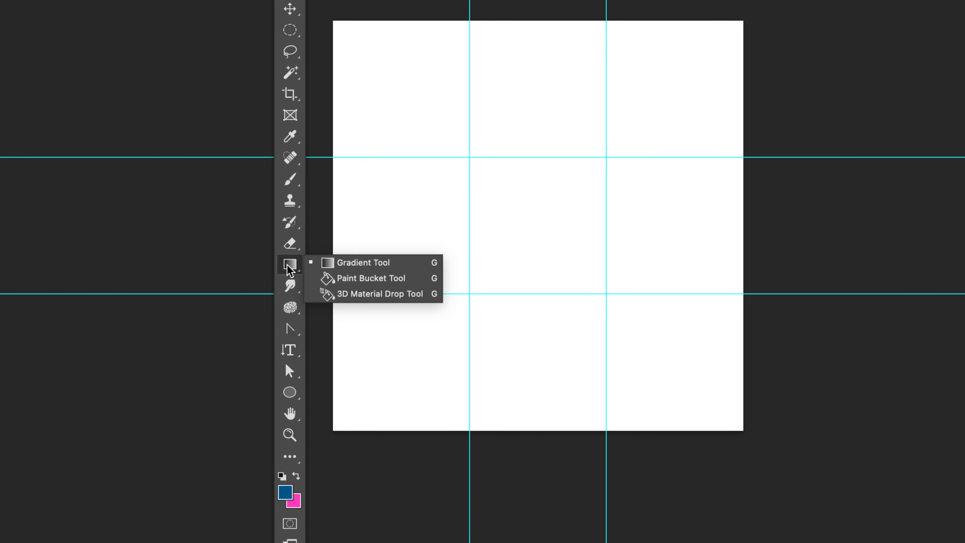
click(371, 280)
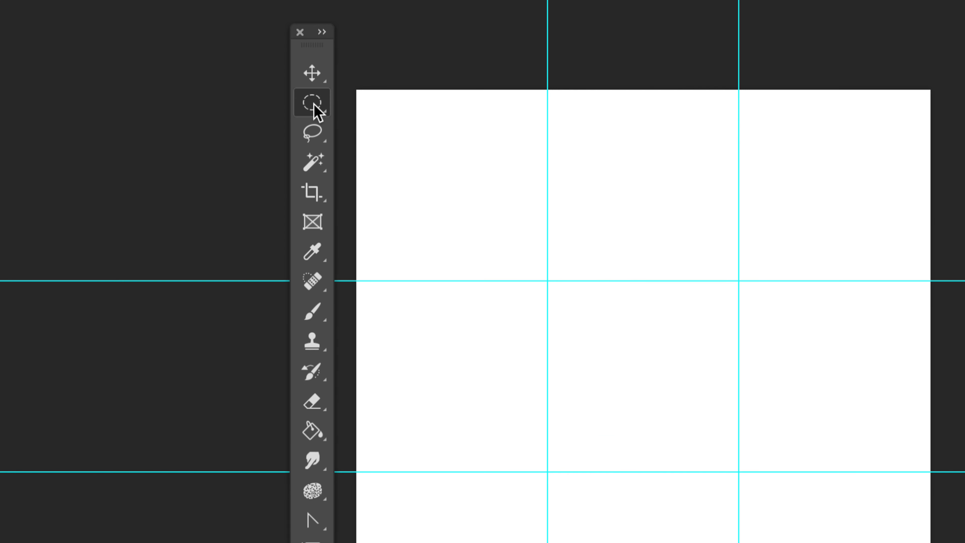
Reselect the Elliptical Marquee tool, and switch back to the Paint Bucket tool after passing through the Smudge tool
click(314, 105)
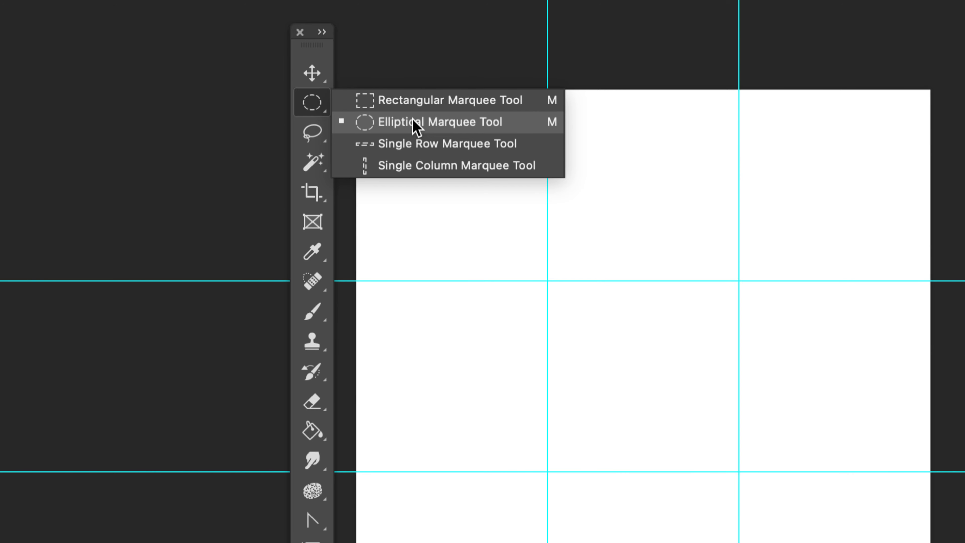
click(416, 126)
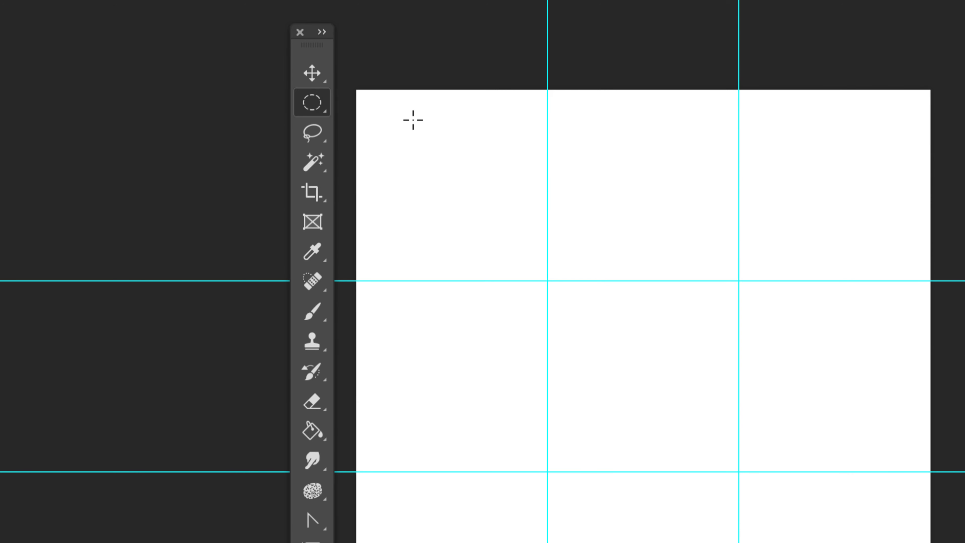
click(314, 437)
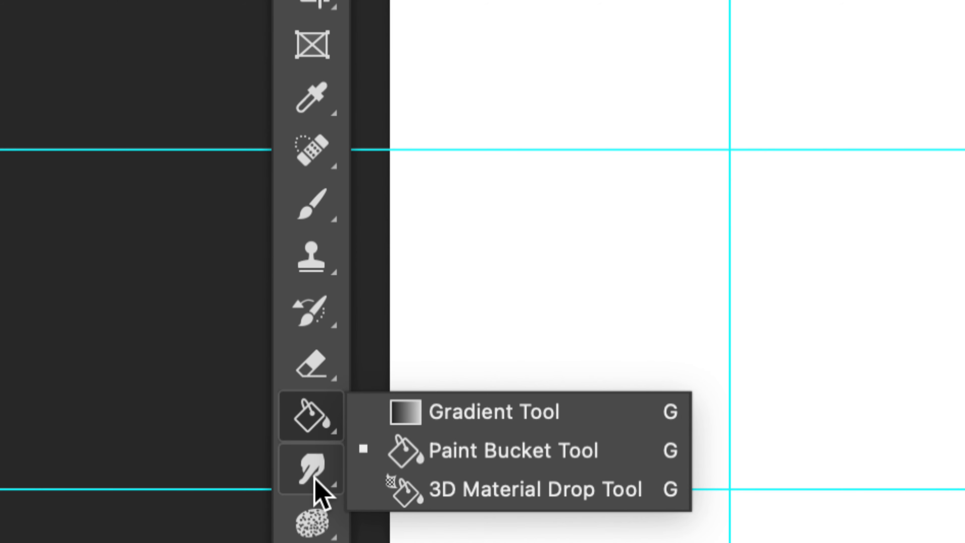
click(315, 480)
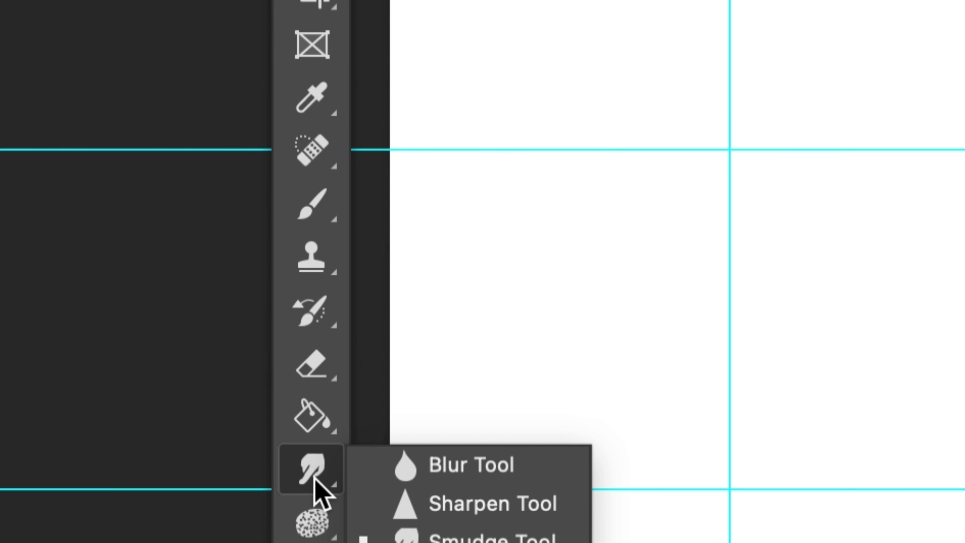
click(314, 478)
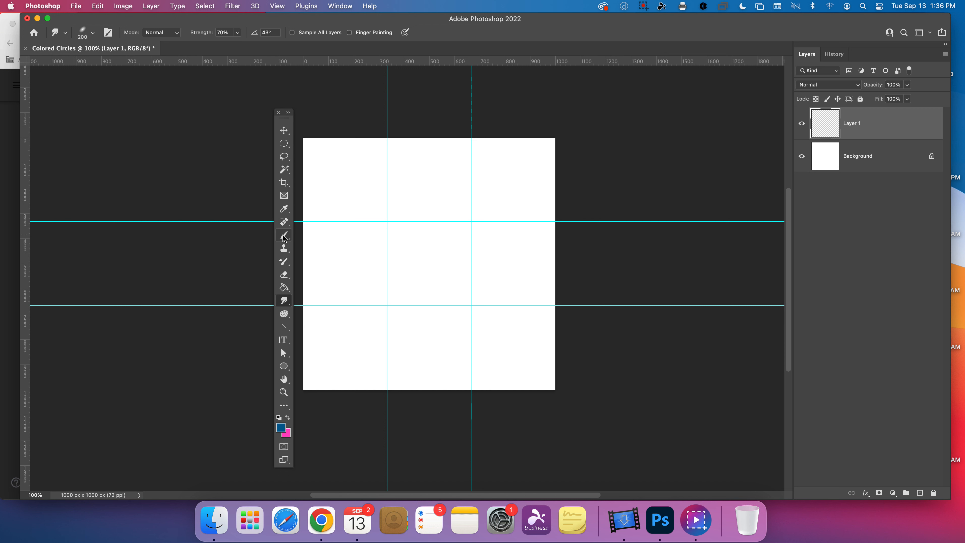
right_click(289, 307)
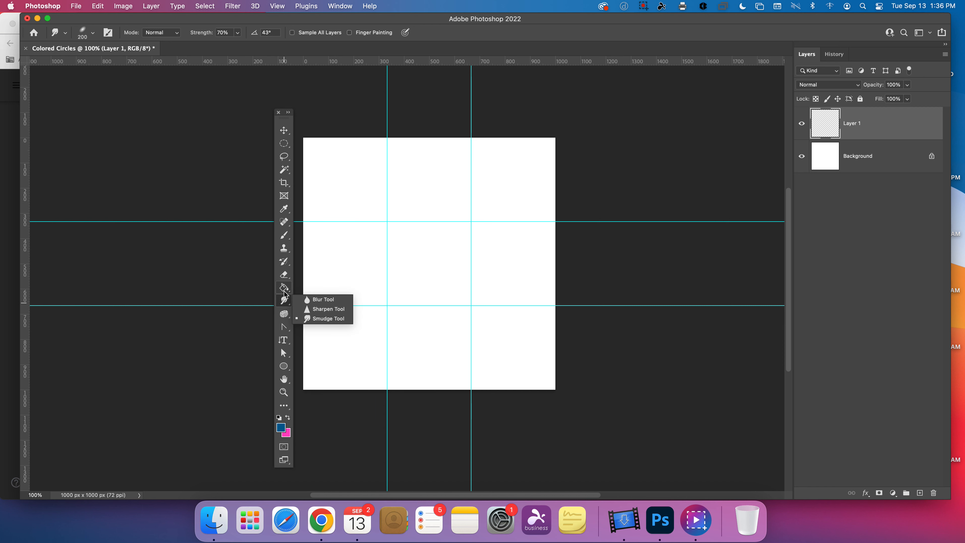
click(283, 291)
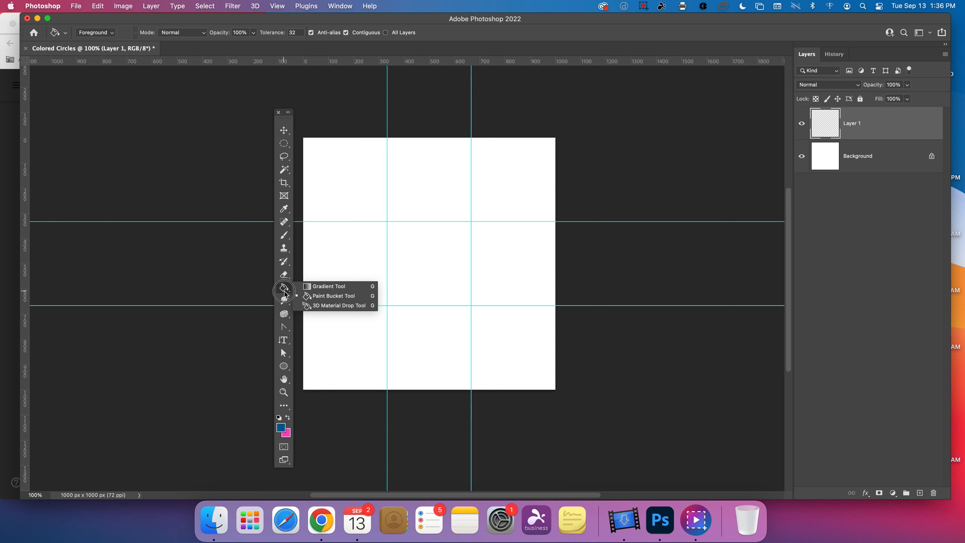
click(317, 296)
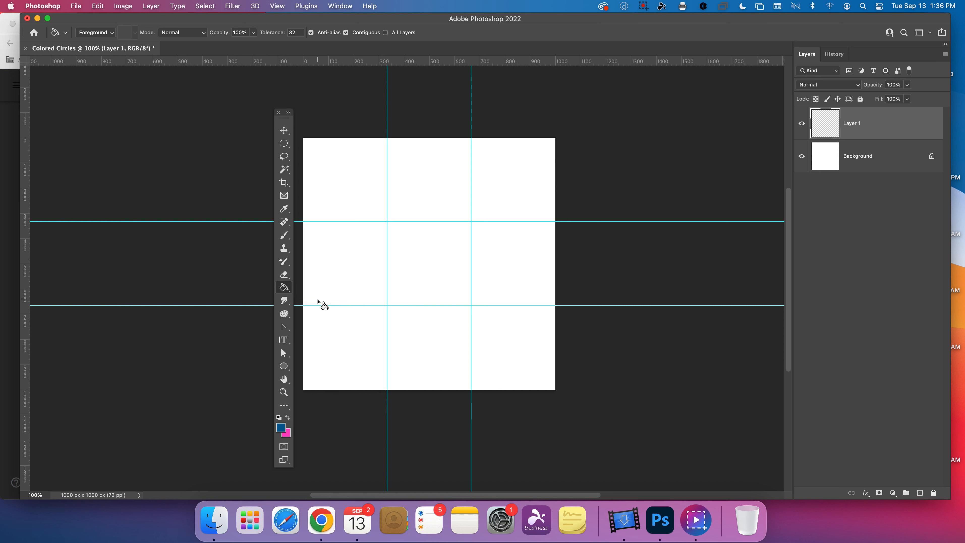
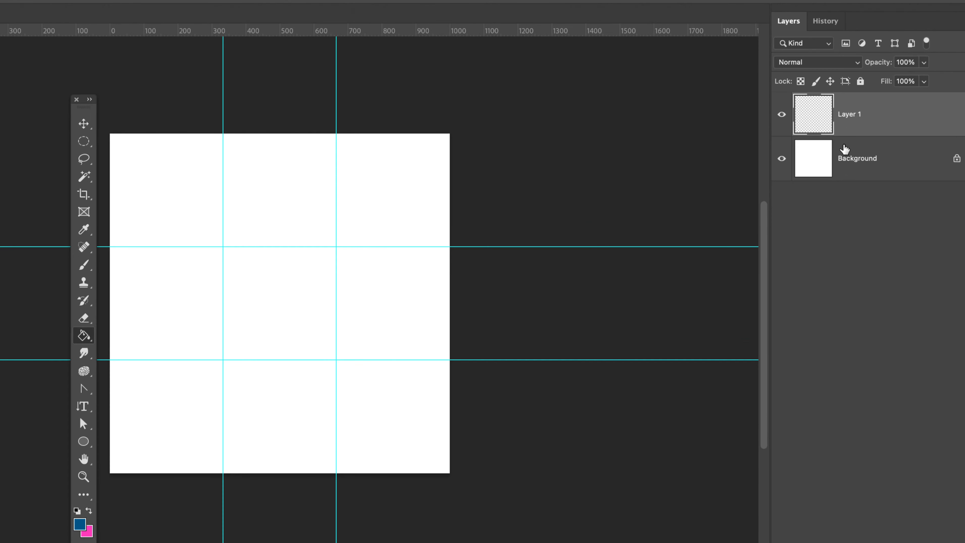
Draw a roughly circular Elliptical Marquee selection about 400 px across and center it on the first vertical guide, midway down the canvas
click(83, 142)
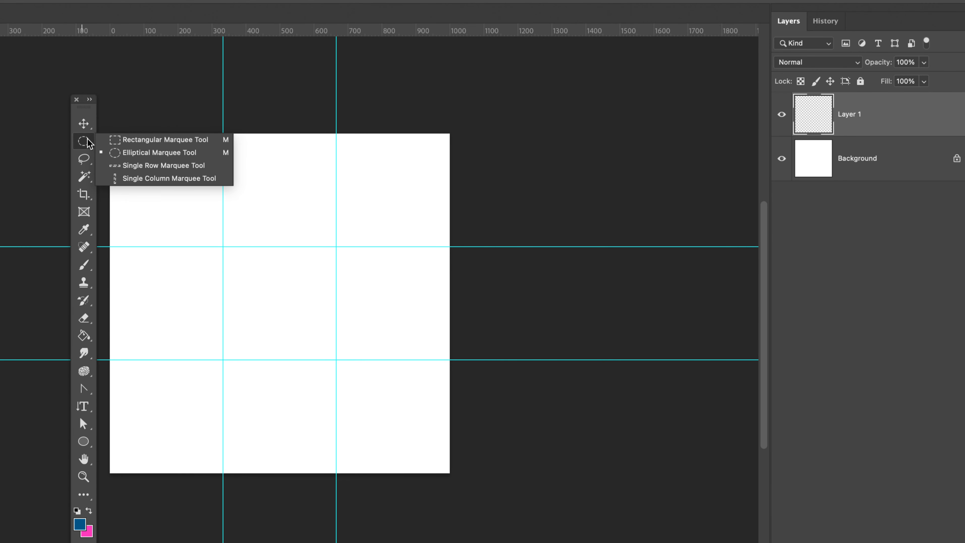
right_click(19, 143)
click(150, 101)
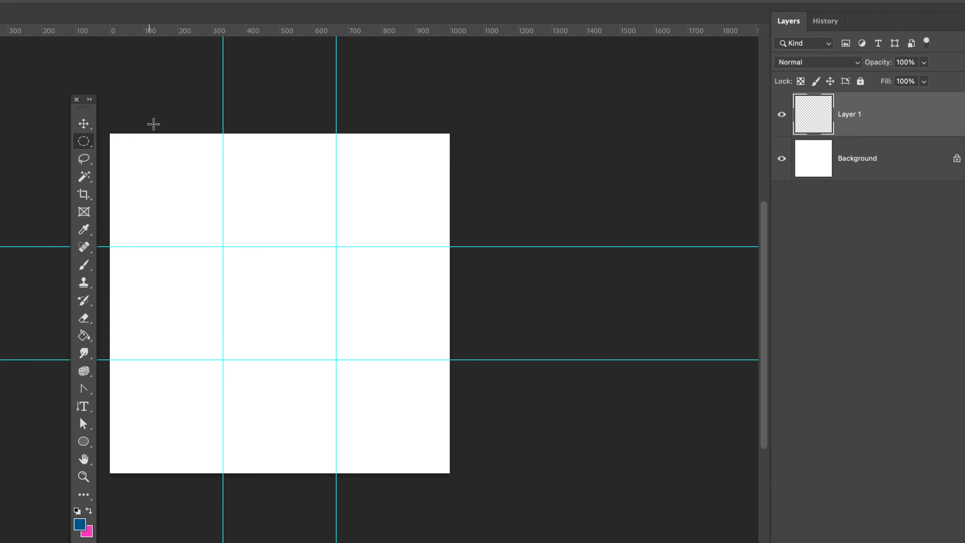
drag(128, 146, 261, 283)
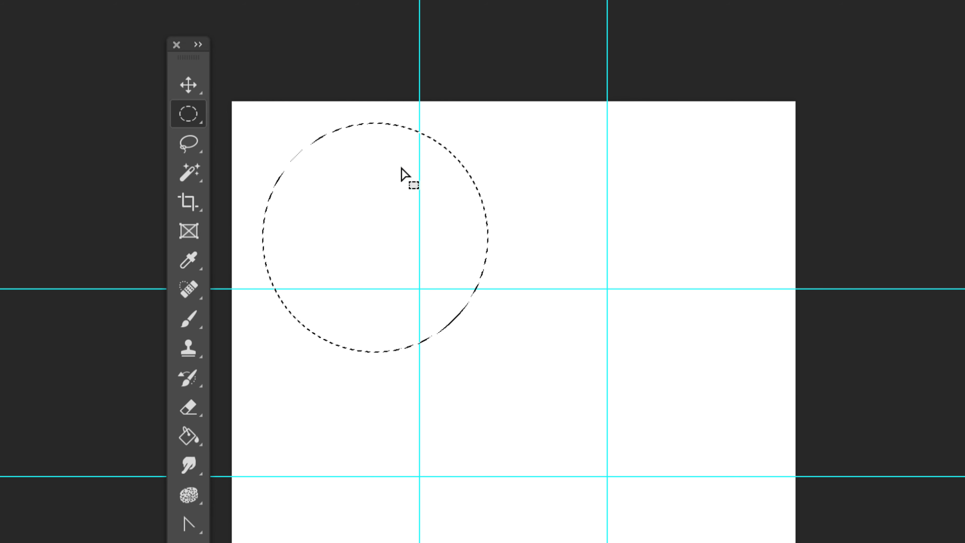
drag(344, 175, 387, 315)
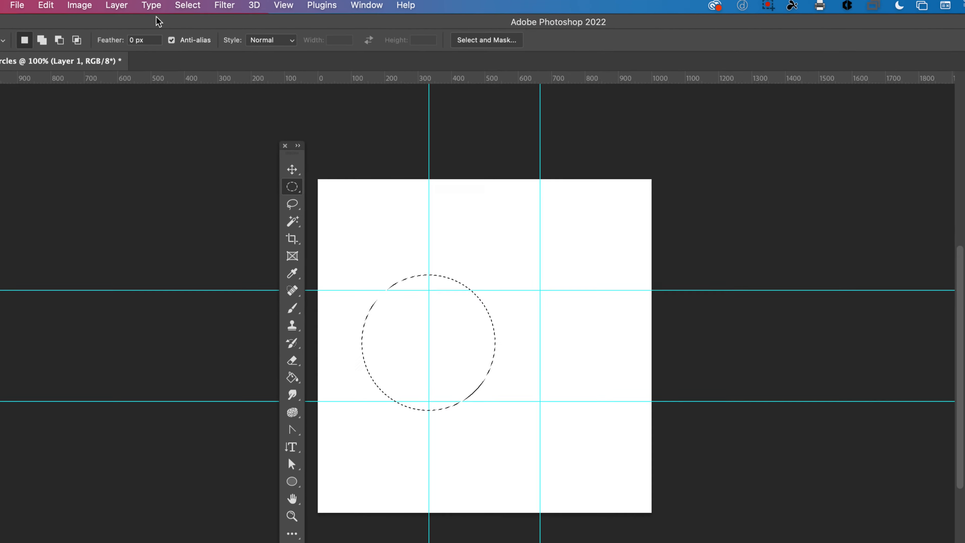
Deselect the circular selection on the first vertical guide
click(183, 7)
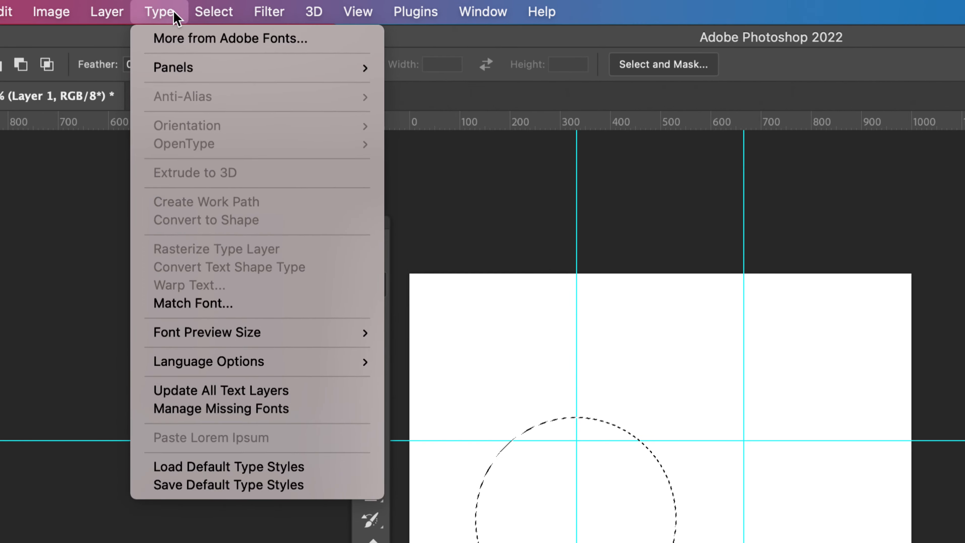
click(224, 57)
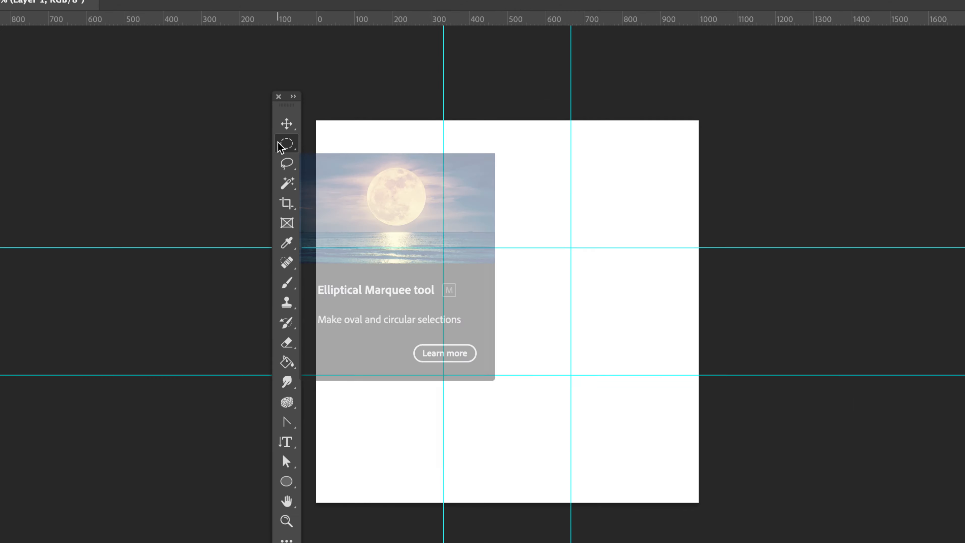
scroll(285, 143, up, 6)
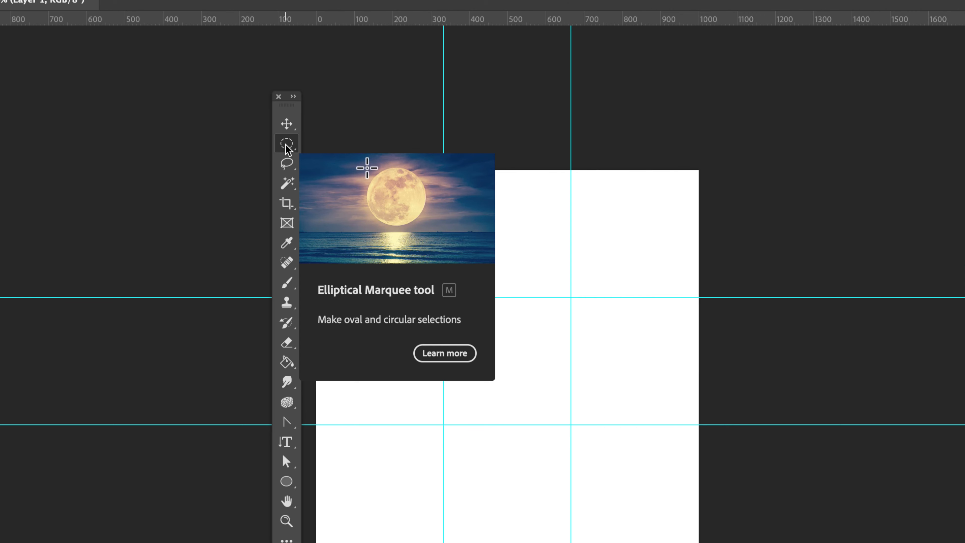
Draw an elliptical selection about 280 px wide in the top-left grid cell, nudge it right and down in large increments, and deselect it
drag(331, 181, 437, 291)
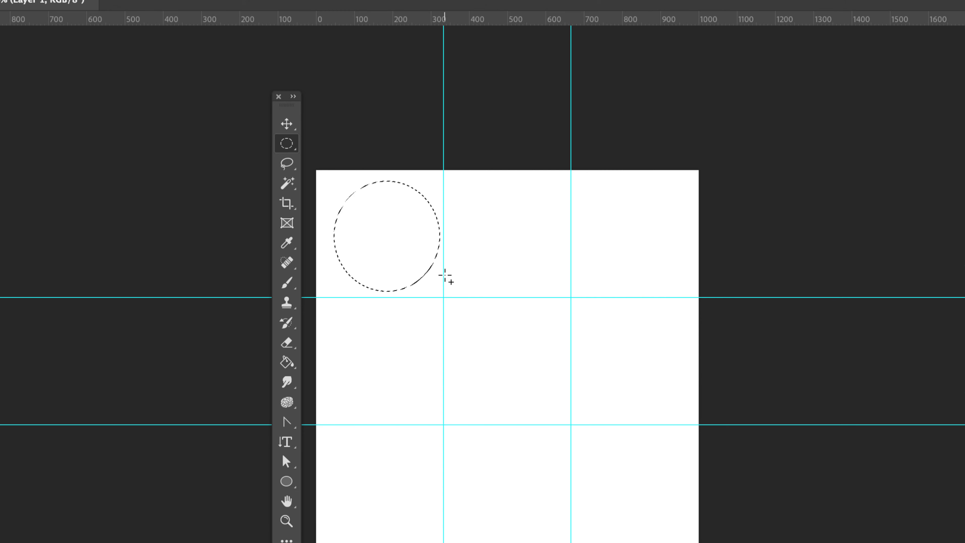
key(shift+Right)
key(shift+Right)
key(shift+Down)
key(shift+Down)
key(shift+Down)
key(shift+Down)
key(shift+Down)
key(shift+Down)
key(shift+Down)
key(shift+Down)
key(shift+Down)
key(shift+Down)
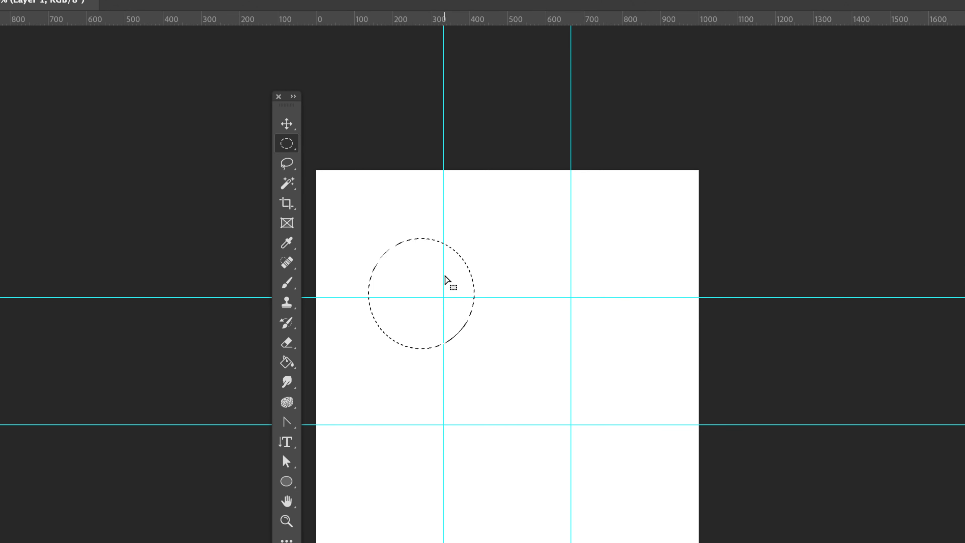
click(480, 256)
Draw a circular selection about 295 px across inside the top-left grid cell and deselect it
scroll(480, 256, left, 5)
scroll(478, 262, down, 3)
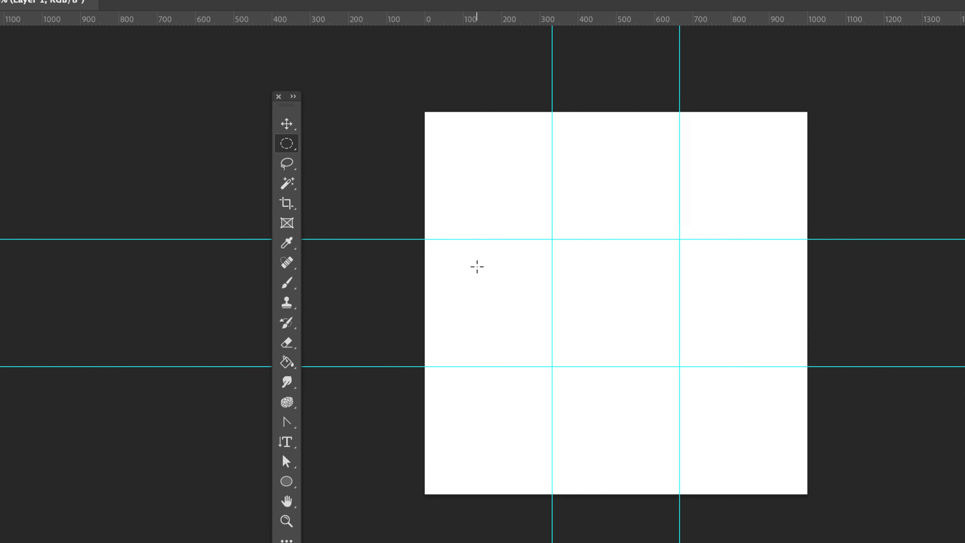
scroll(477, 267, right, 3)
scroll(477, 267, down, 3)
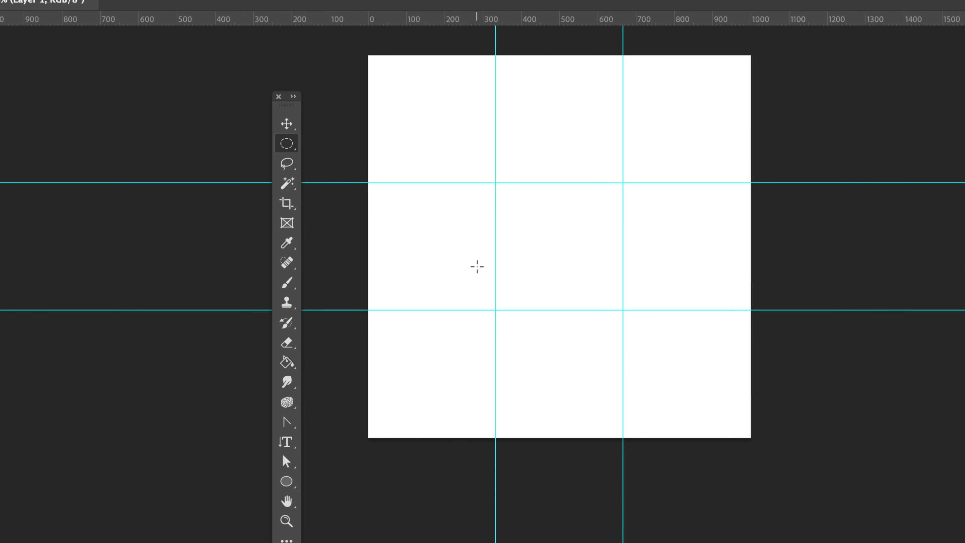
scroll(476, 267, right, 3)
scroll(477, 267, up, 3)
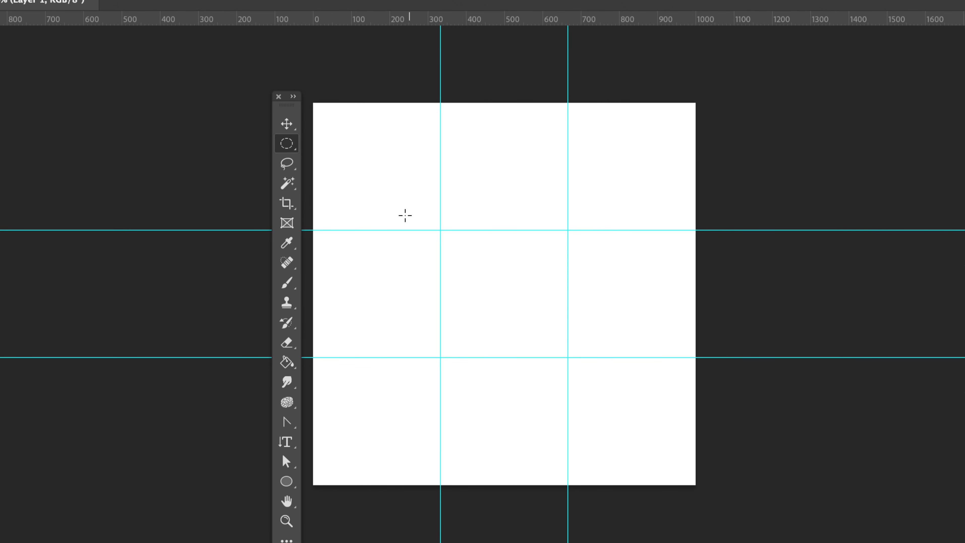
scroll(398, 203, up, 2)
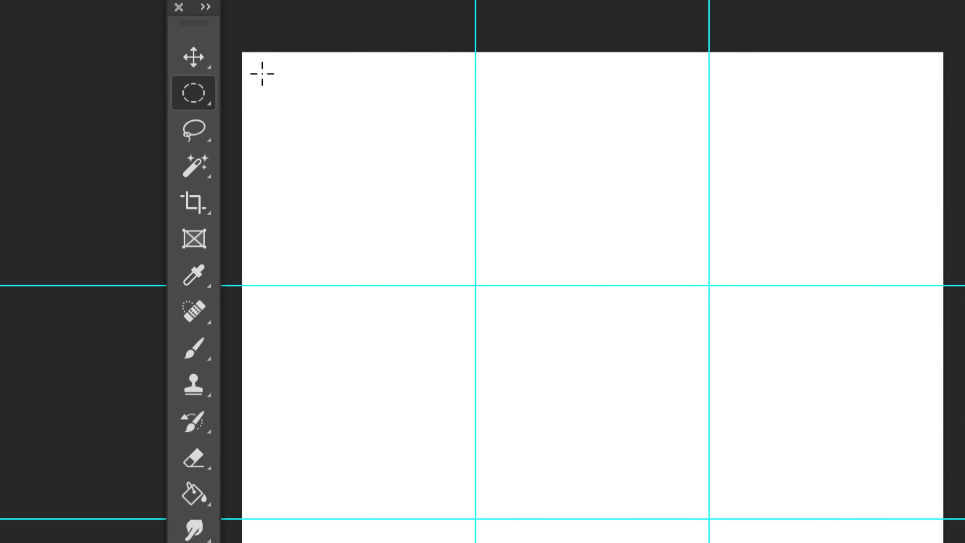
drag(262, 74, 464, 273)
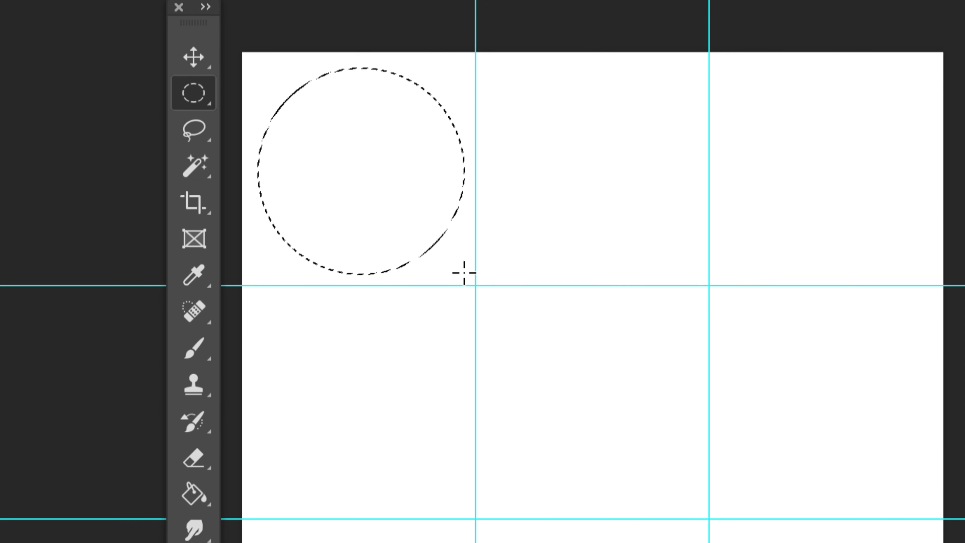
scroll(464, 273, left, 4)
click(466, 273)
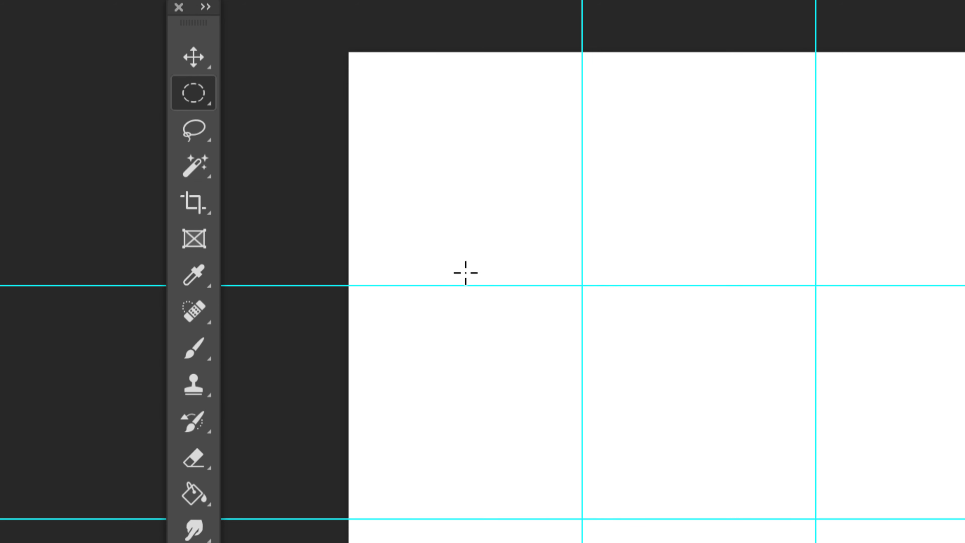
Draw a circular Elliptical Marquee selection about 290 px across, fitted inside the top-left grid cell
scroll(441, 266, right, 4)
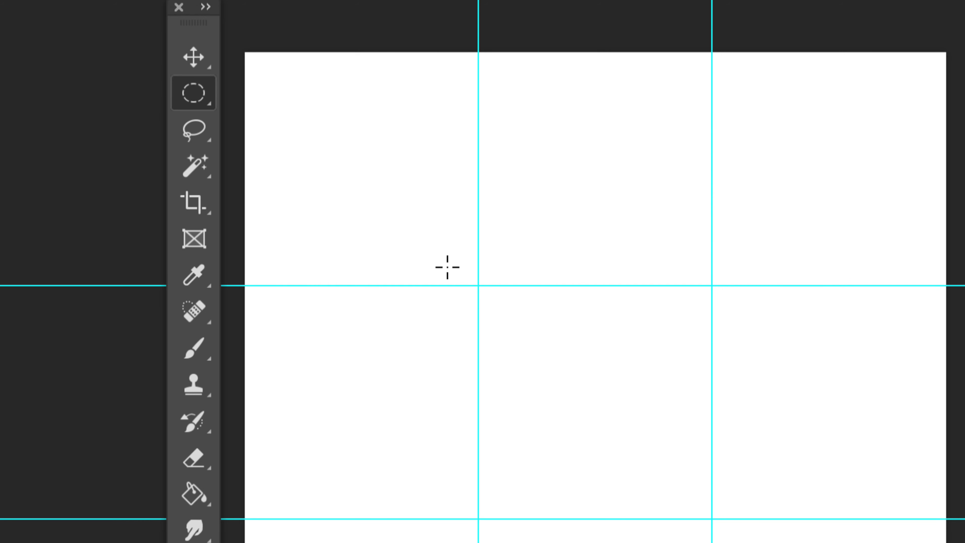
scroll(448, 267, left, 1)
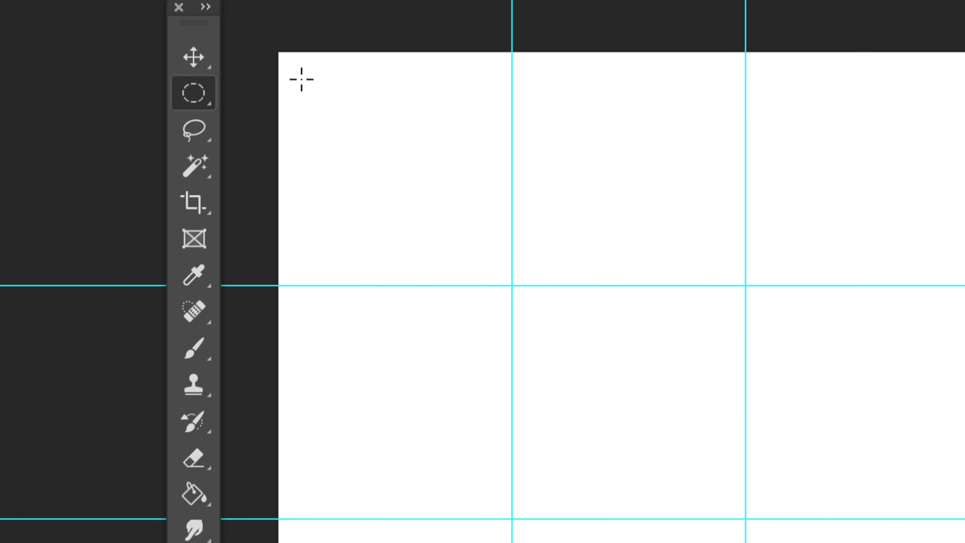
drag(293, 67, 502, 267)
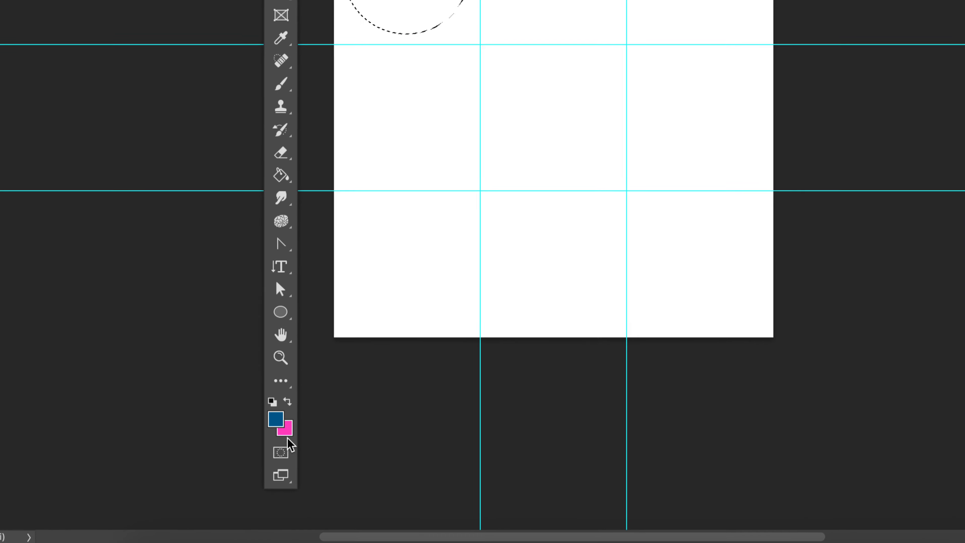
Set the foreground color to a medium blue (H 202, S 93, B 64) and fill the circular selection with the Paint Bucket
click(280, 425)
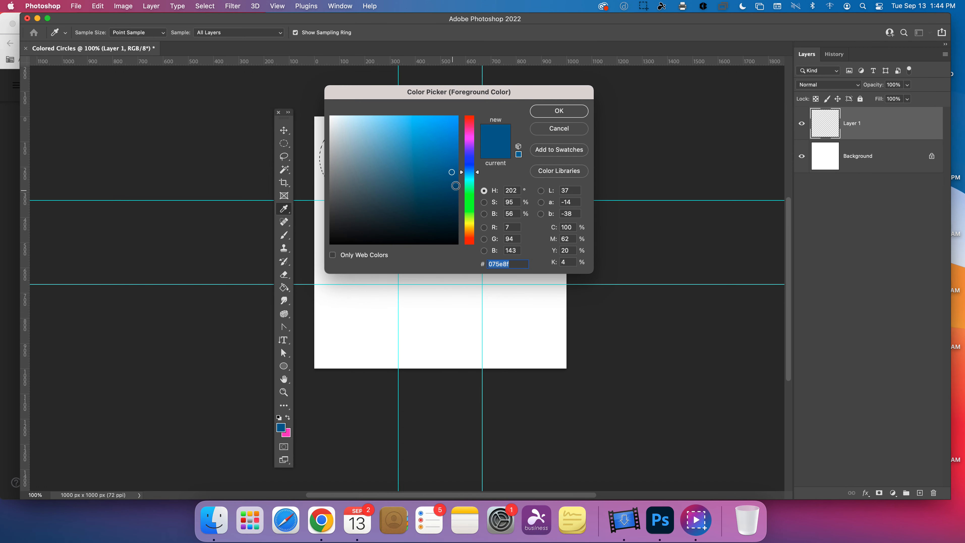
drag(456, 186, 449, 163)
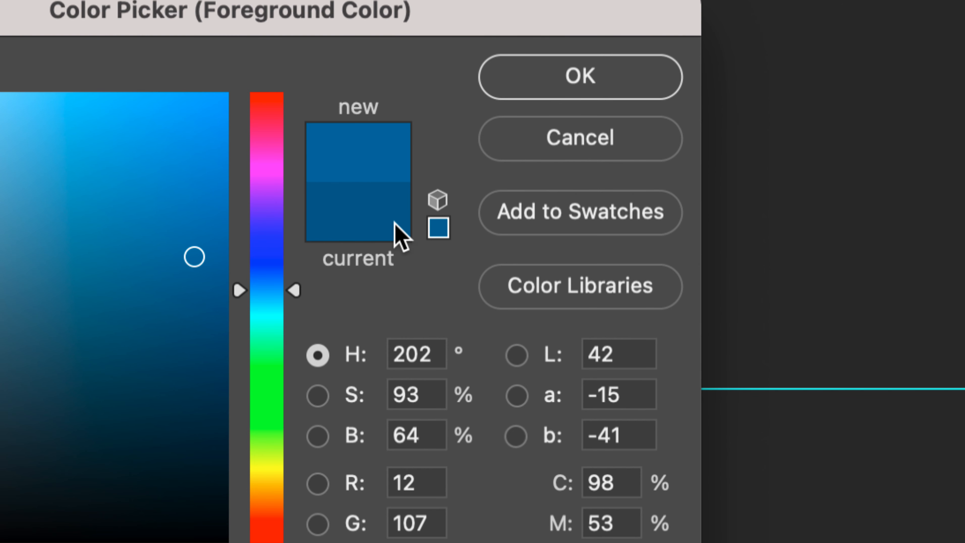
click(605, 81)
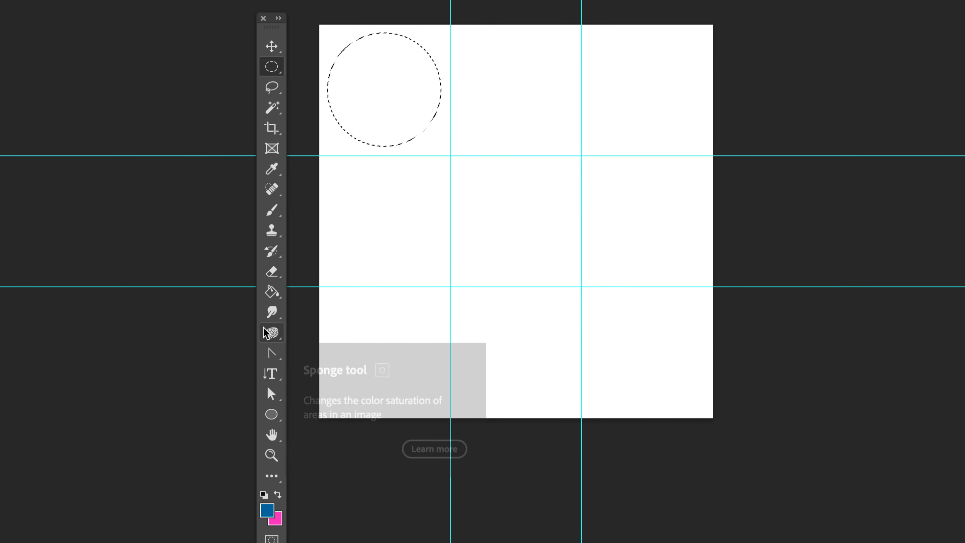
click(273, 294)
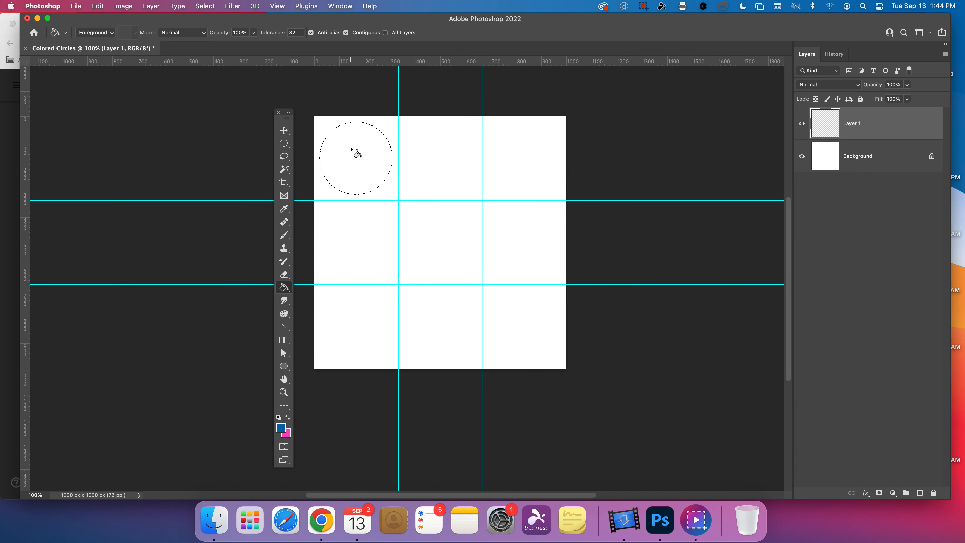
click(352, 152)
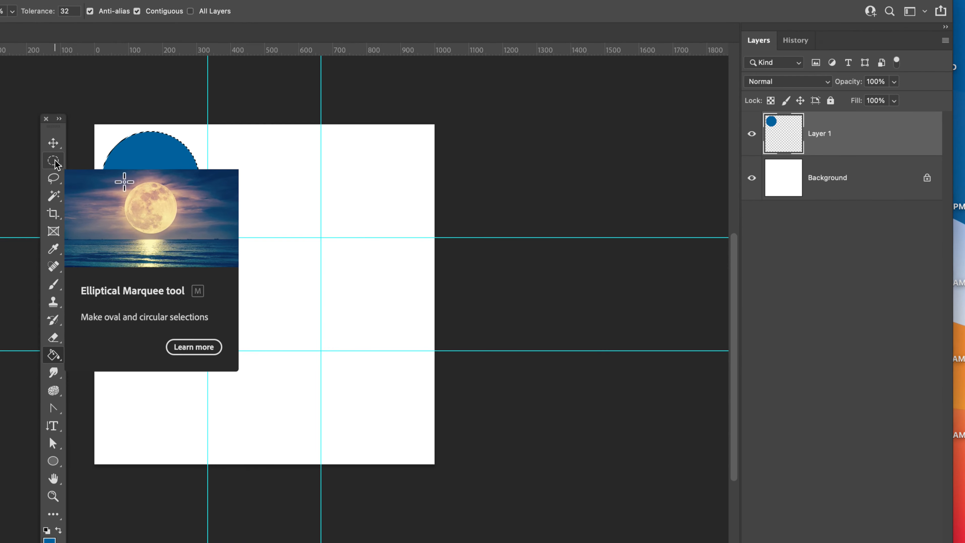
Switch to the Elliptical Marquee tool and restore the dropped selection by returning to the Paint Bucket history state
click(54, 162)
click(237, 146)
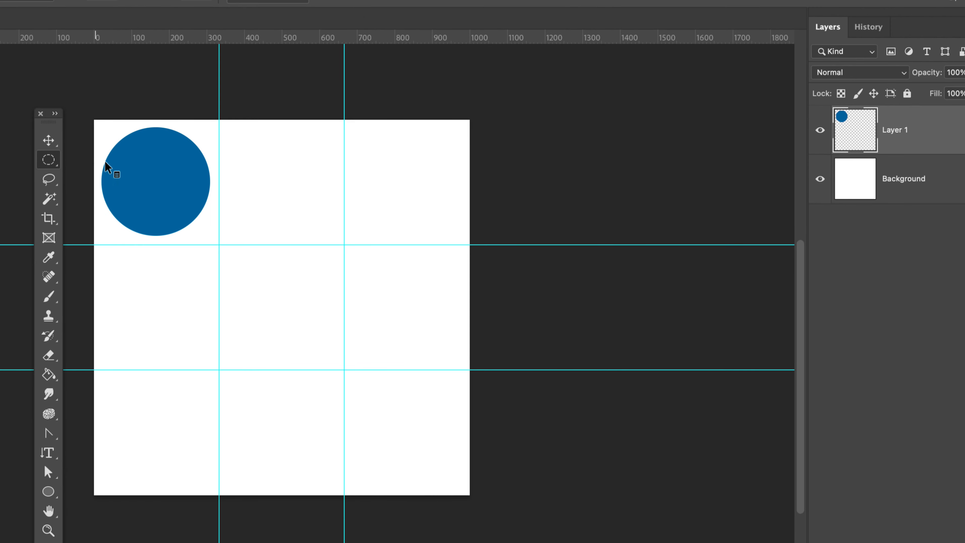
click(870, 27)
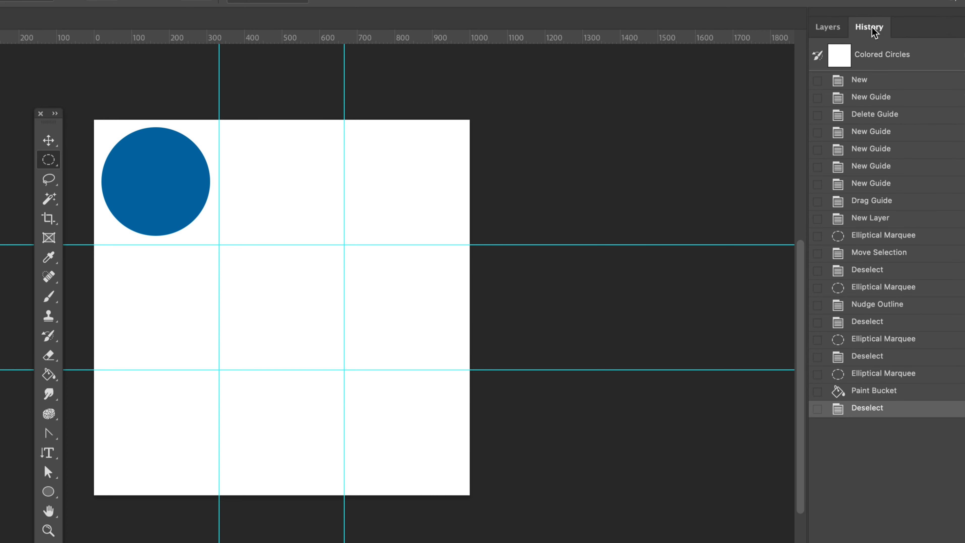
click(877, 392)
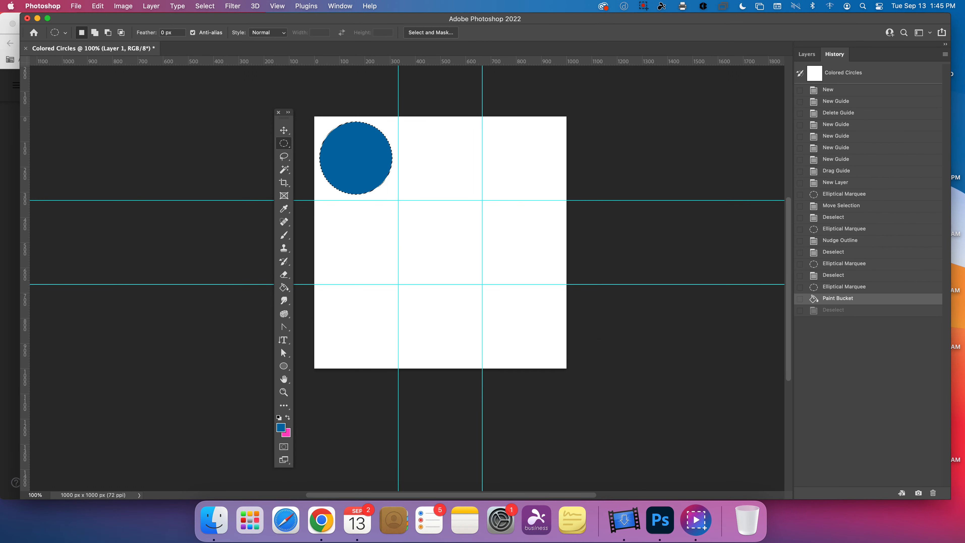
click(813, 60)
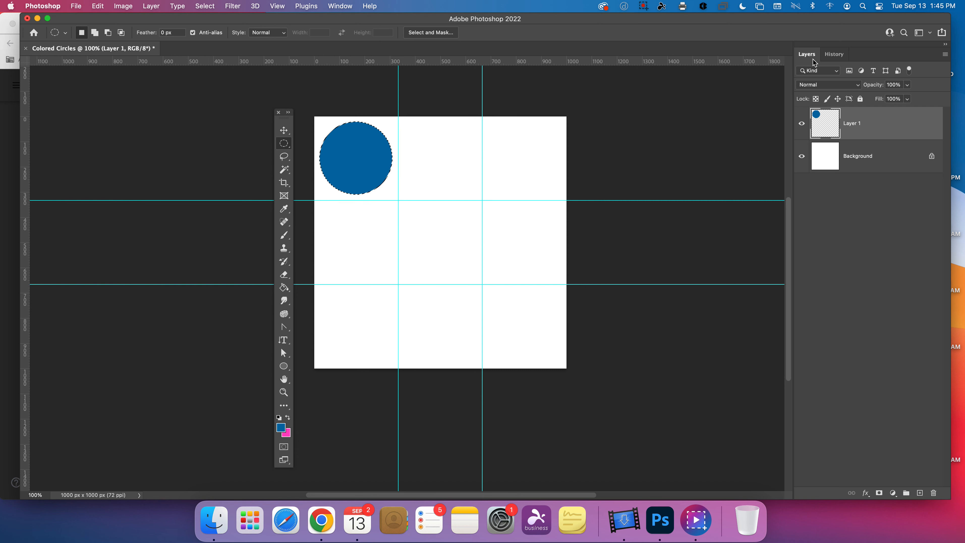
Add a new layer above the blue circle's layer and move the circular selection into the top-middle grid cell
click(152, 10)
mouse_move(171, 20)
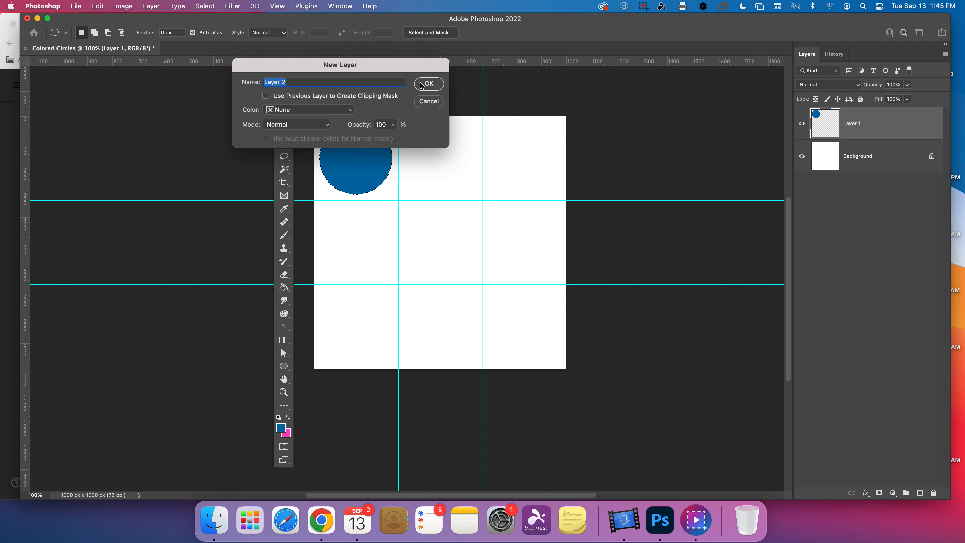
scroll(430, 84, left, 2)
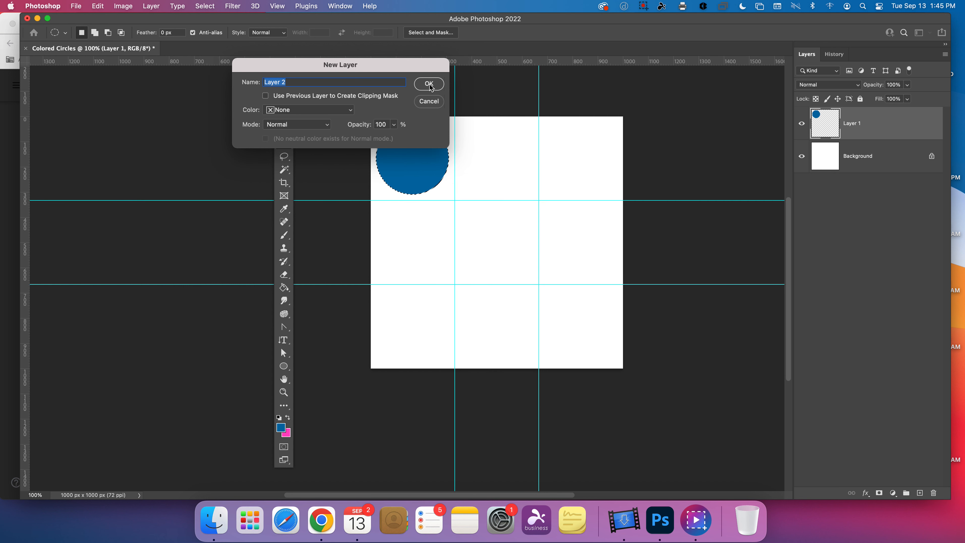
click(428, 84)
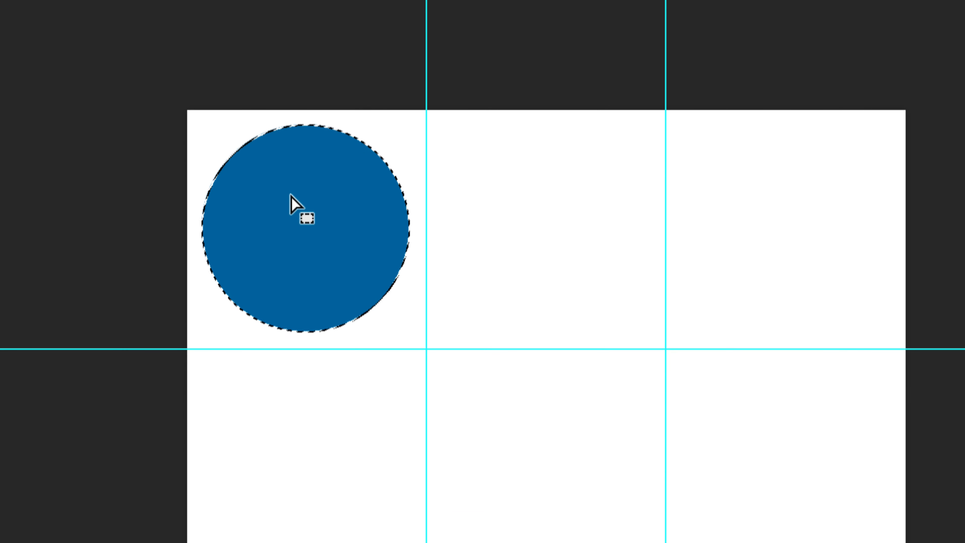
drag(292, 195, 533, 196)
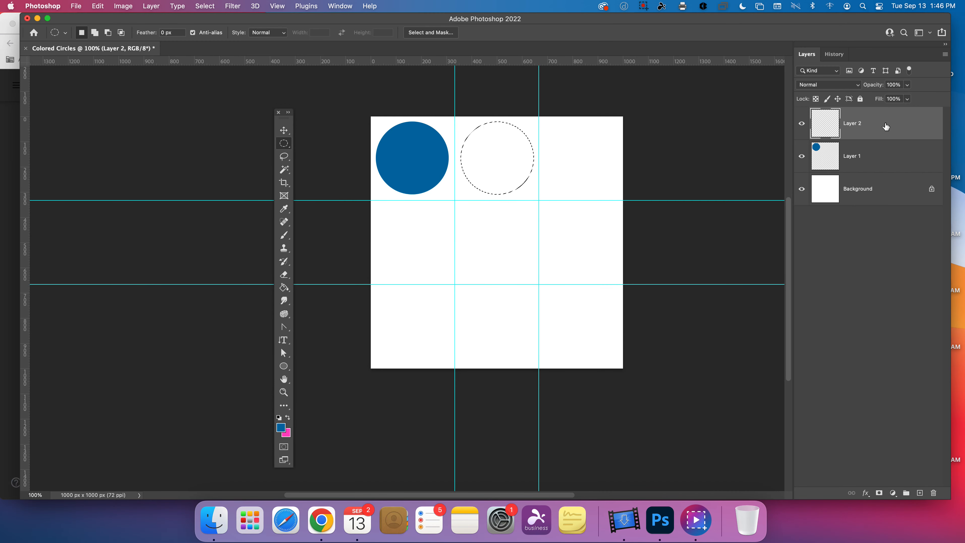
Swap the foreground and background colors and fill the top-middle selection with pink using the Paint Bucket
click(287, 418)
click(287, 292)
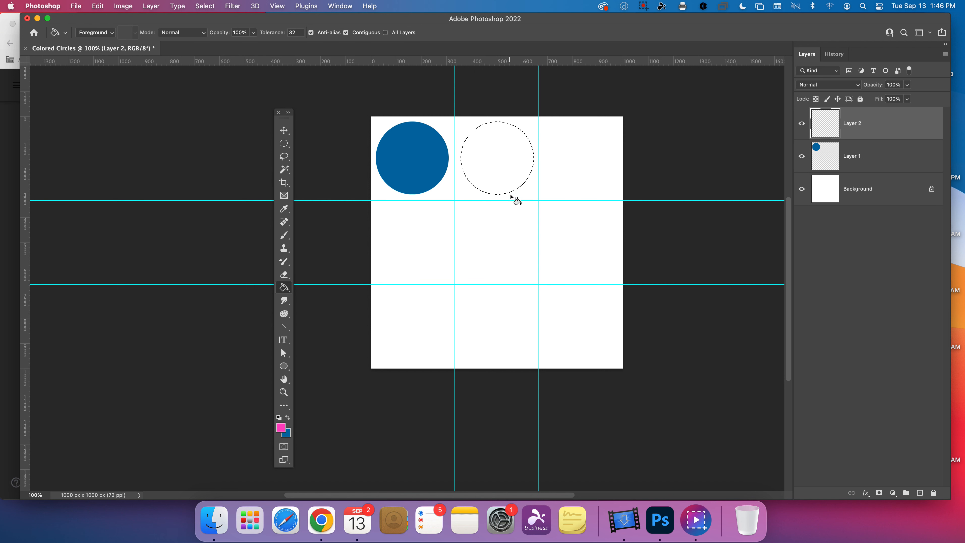
click(496, 186)
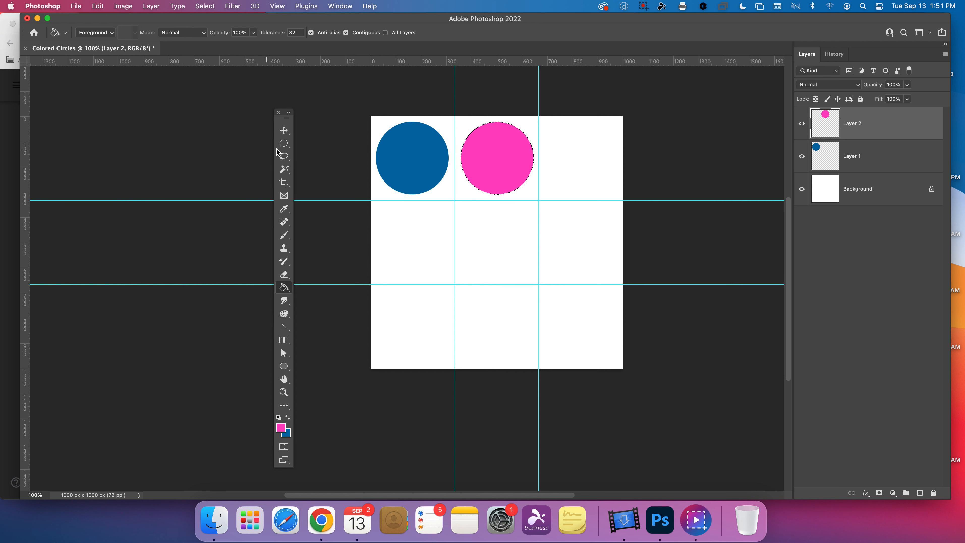
Move the circular selection into the top-right grid cell with the Elliptical Marquee tool and set the foreground color to bright green
click(284, 143)
drag(511, 171, 595, 171)
click(281, 428)
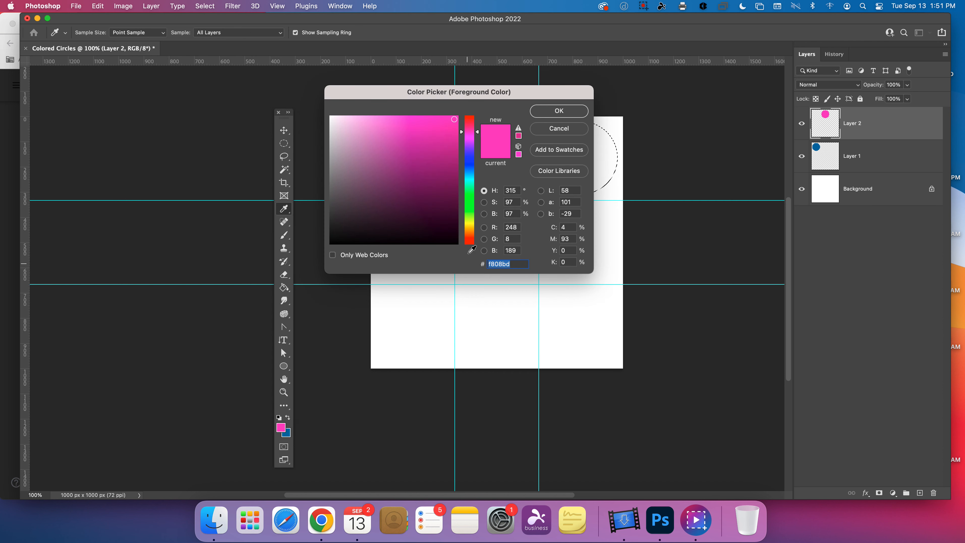
drag(470, 130, 475, 208)
click(558, 111)
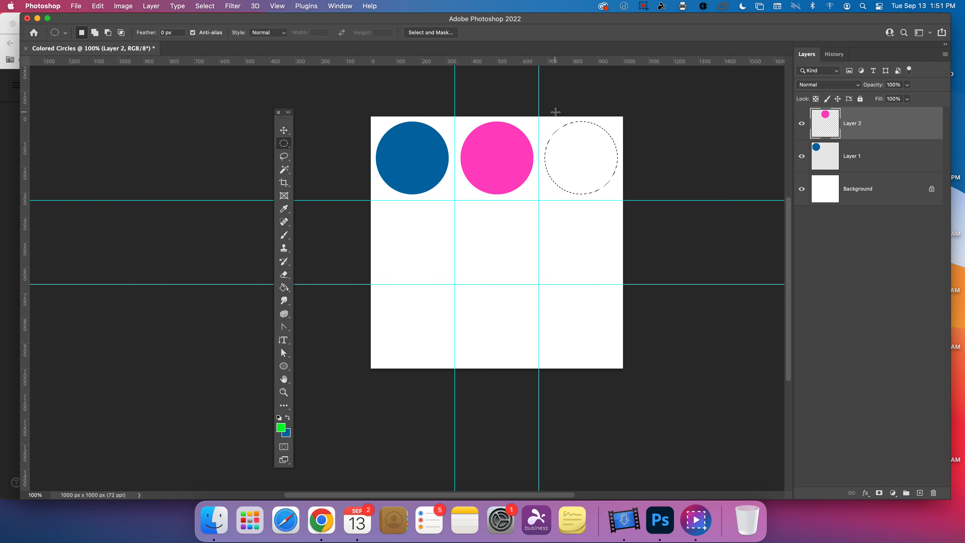
Fill the top-right selection with green on the pink circle's layer, and revert to the Move Selection history state
scroll(418, 197, left, 2)
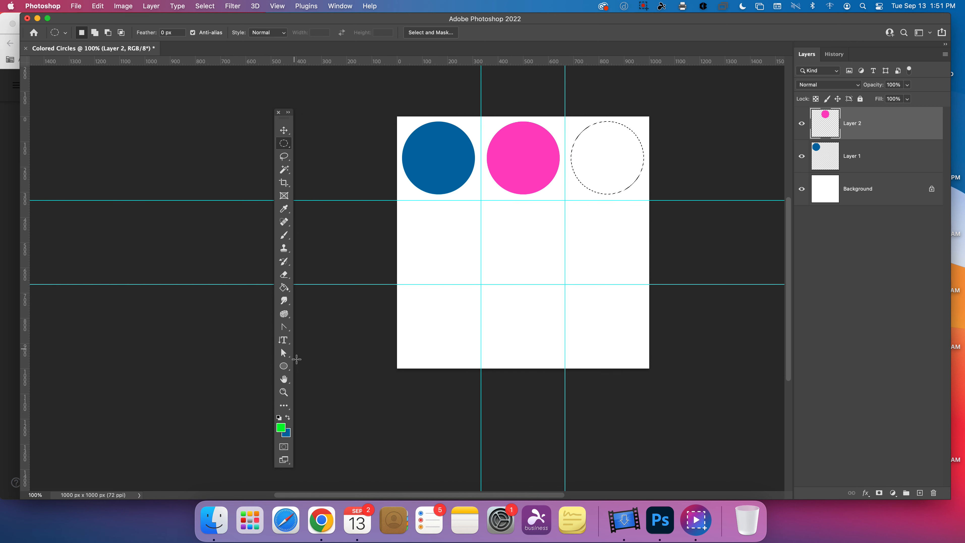
click(283, 288)
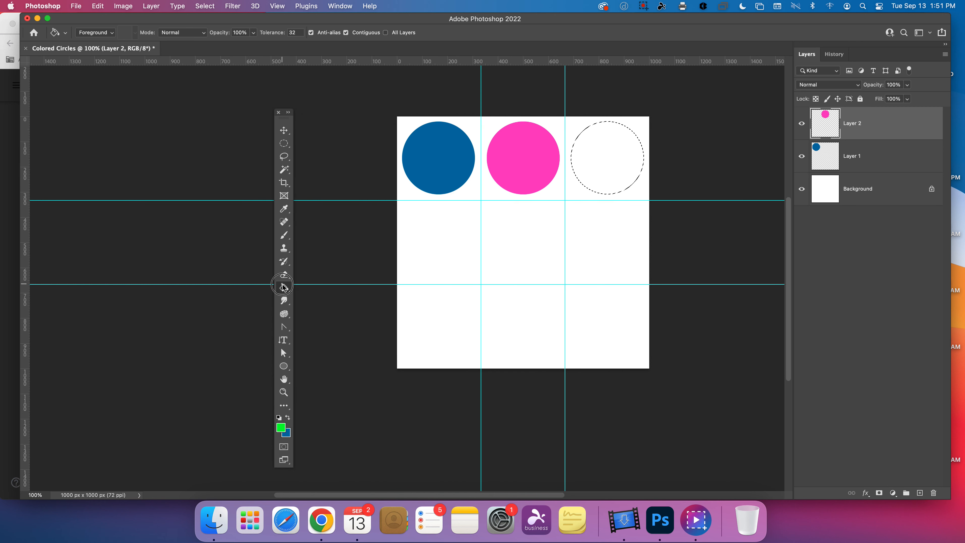
click(623, 176)
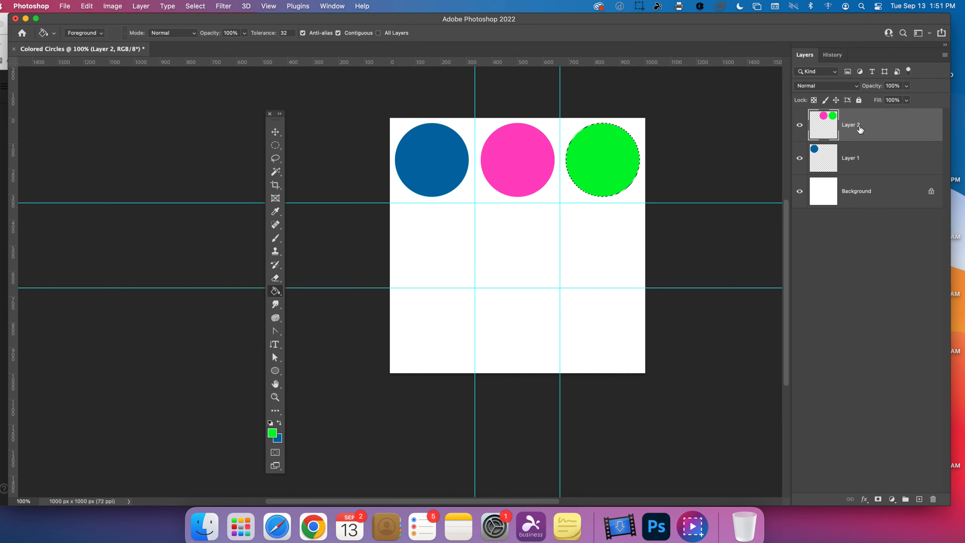
click(832, 54)
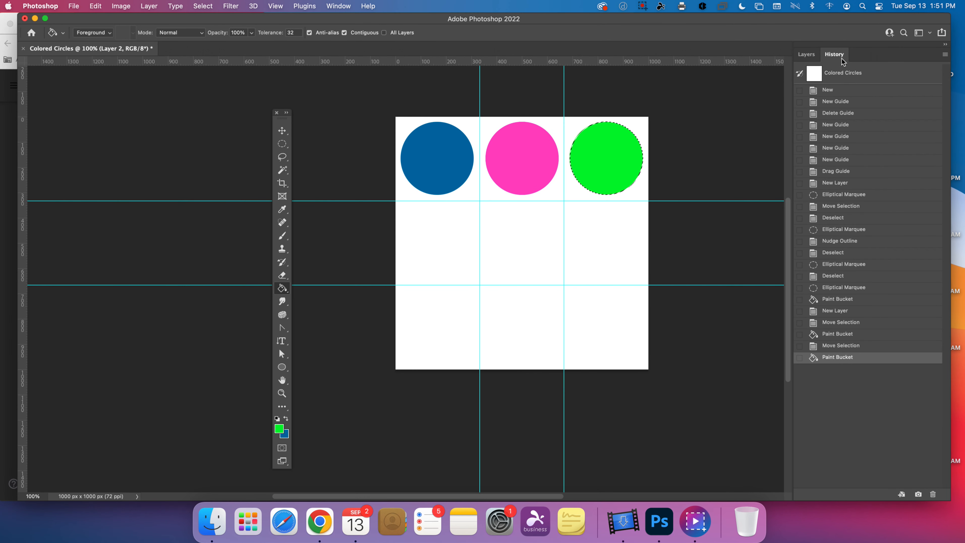
click(836, 347)
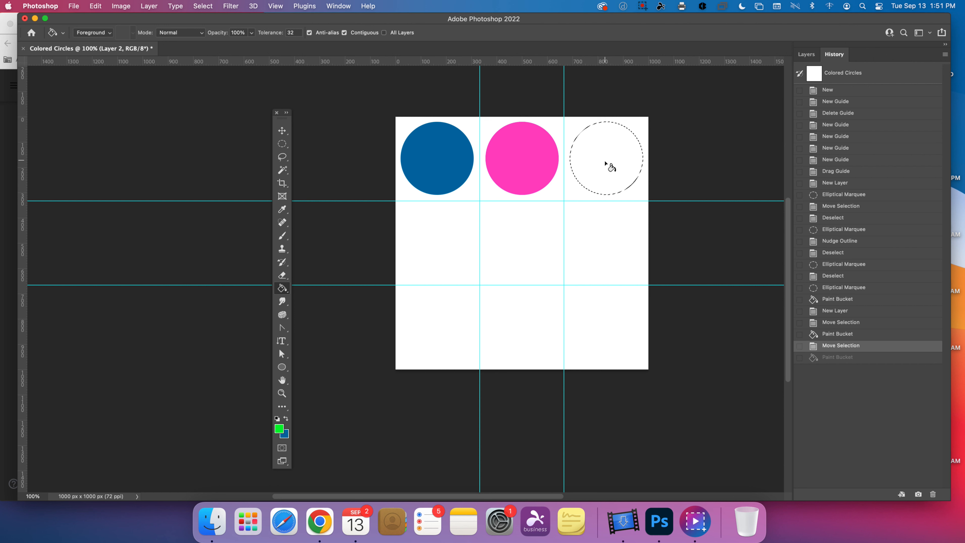
Add a new layer above the pink circle's layer and fill the top-right selection with green on it
click(806, 55)
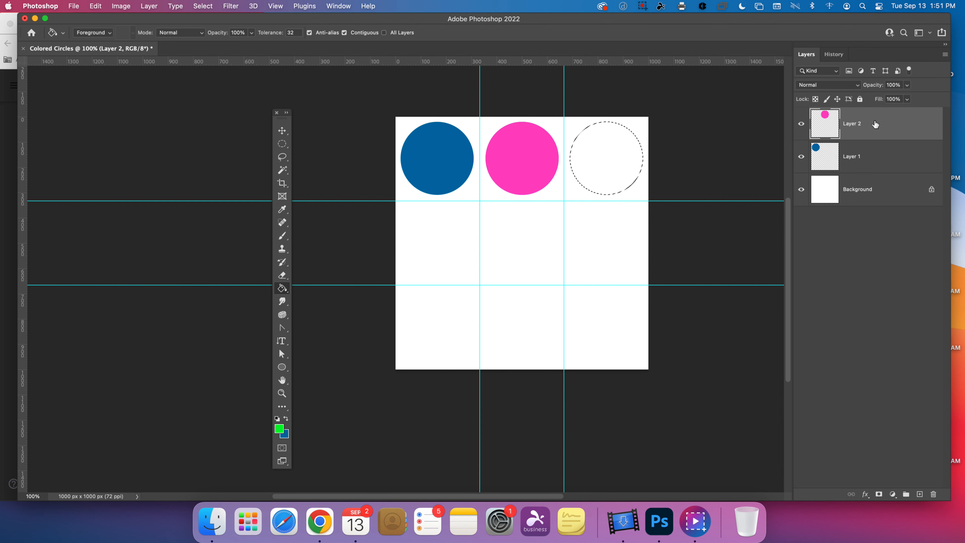
click(921, 494)
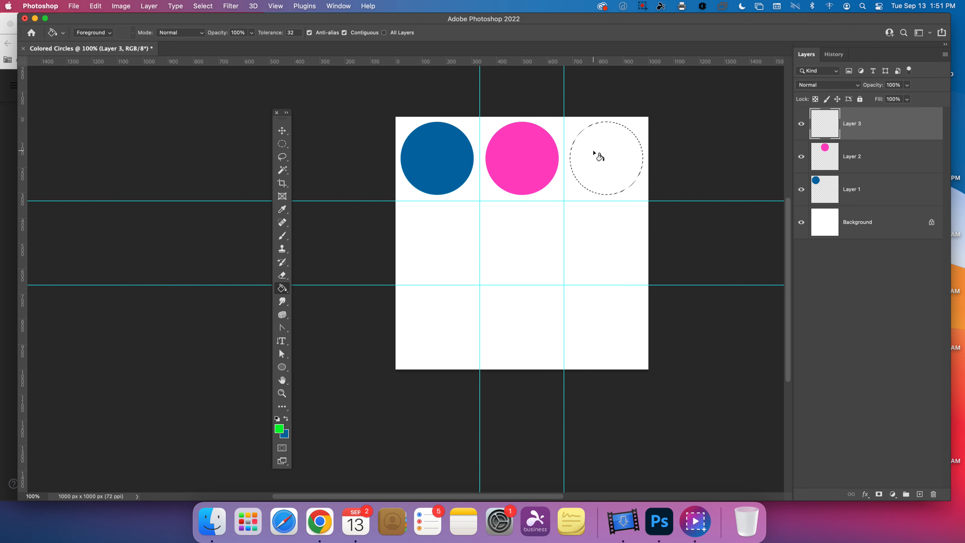
click(603, 156)
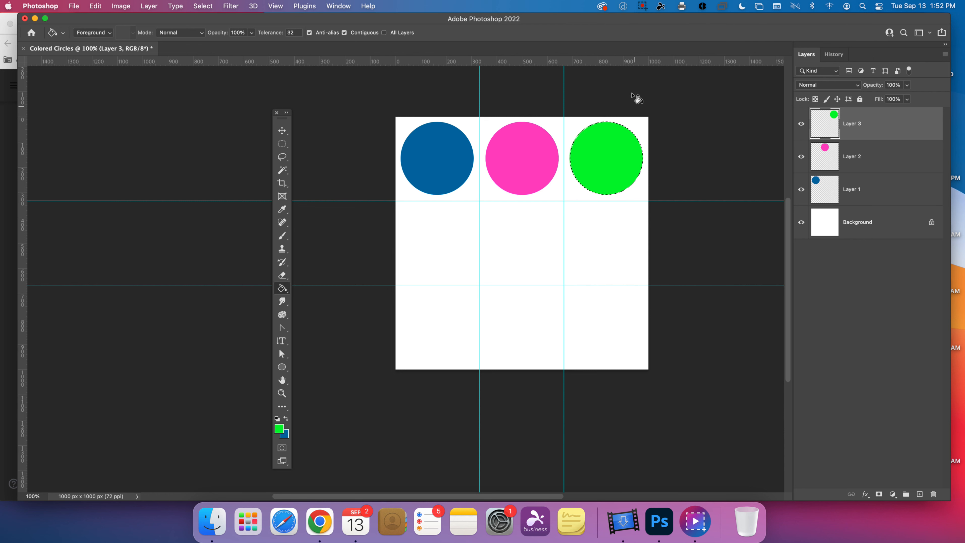
click(643, 7)
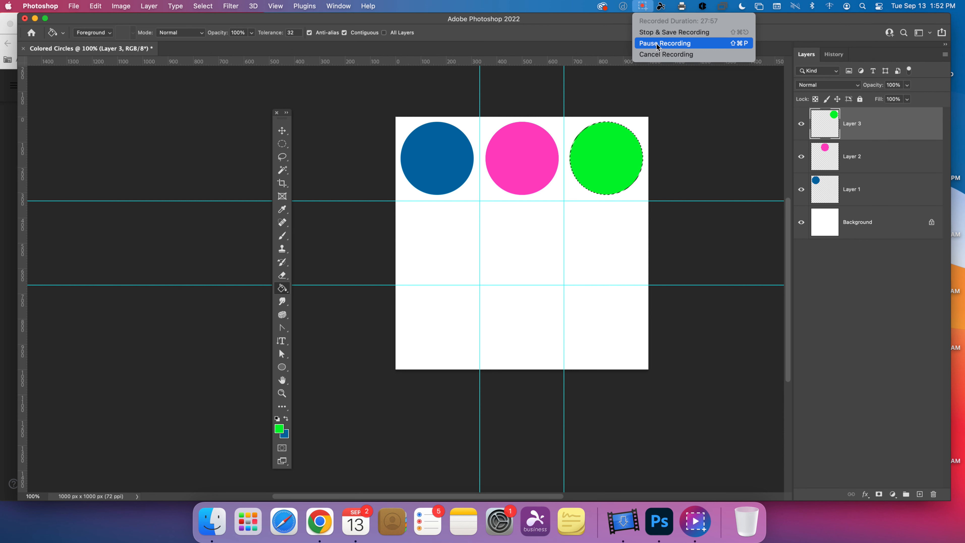